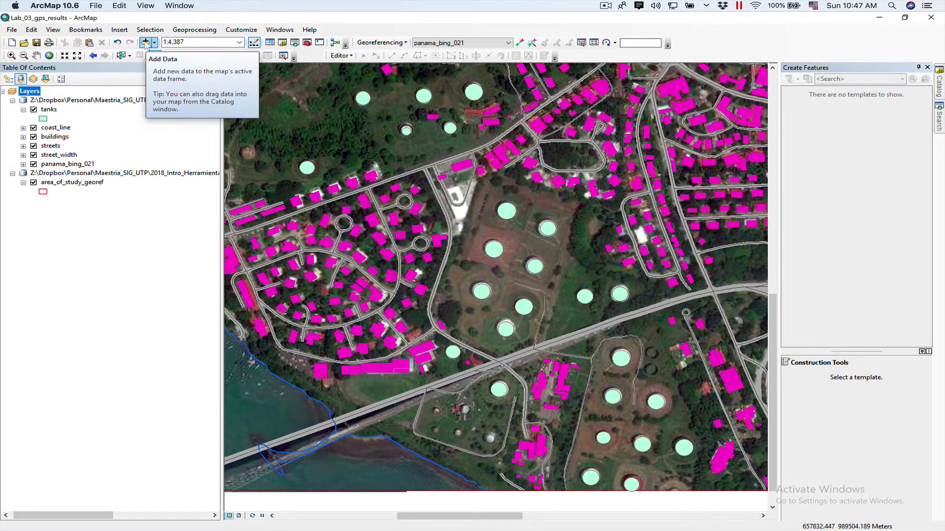
Add the tank_data$ sheet from the lab folder's tank_data.xls workbook to the map as a table.
click(146, 43)
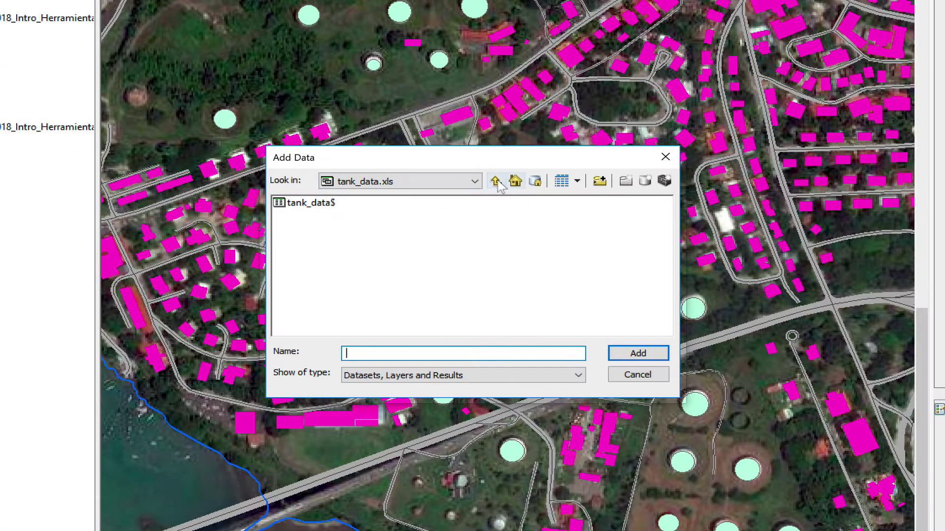
click(489, 206)
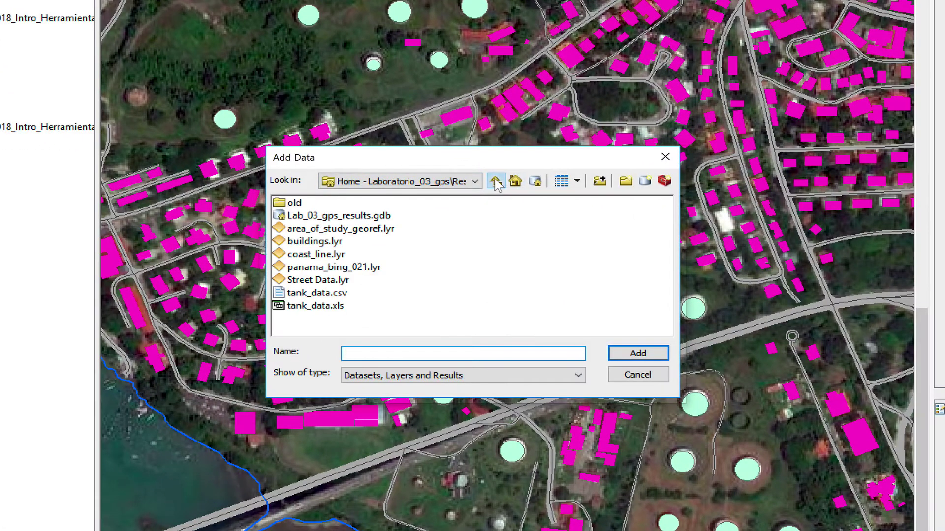
click(325, 306)
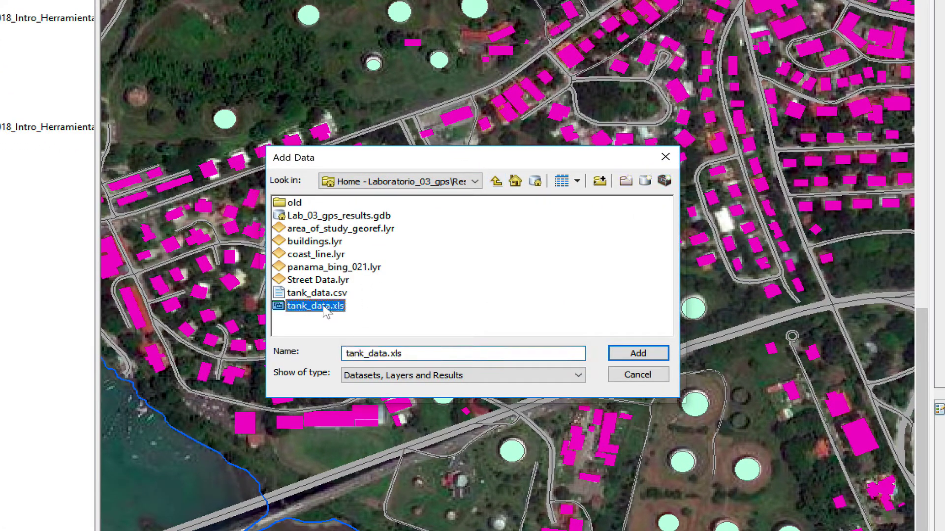
click(637, 354)
click(305, 206)
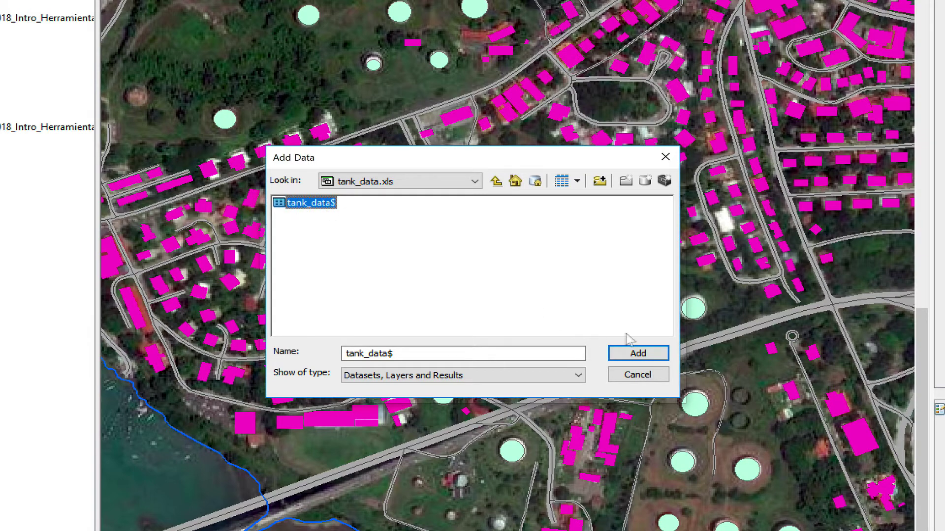
click(642, 355)
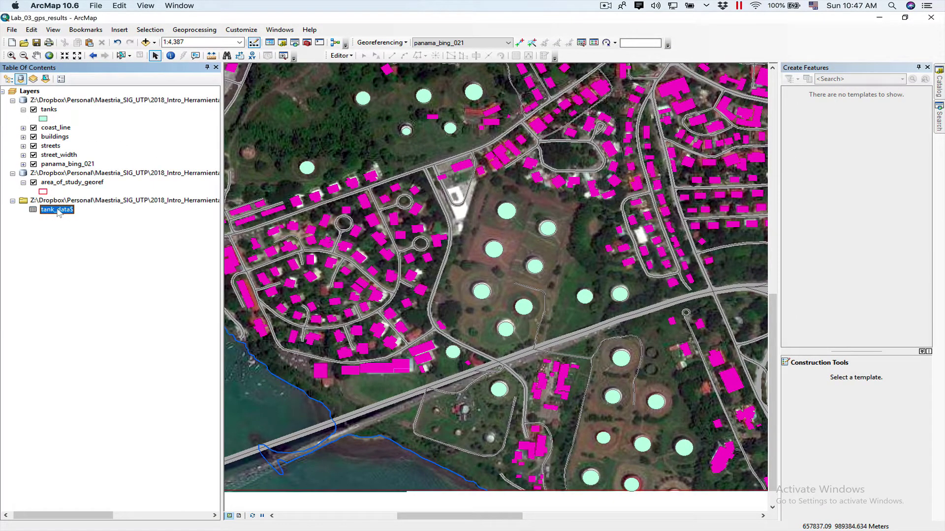
Display tank_data$ as XY points from X_Coordinate and Y_Coordinate, accepting the Object-ID warning.
right_click(58, 211)
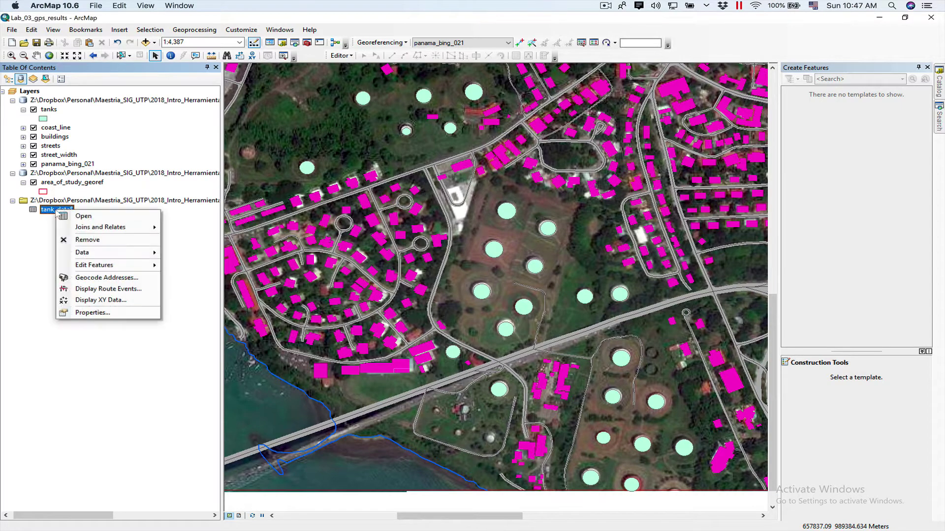
click(110, 301)
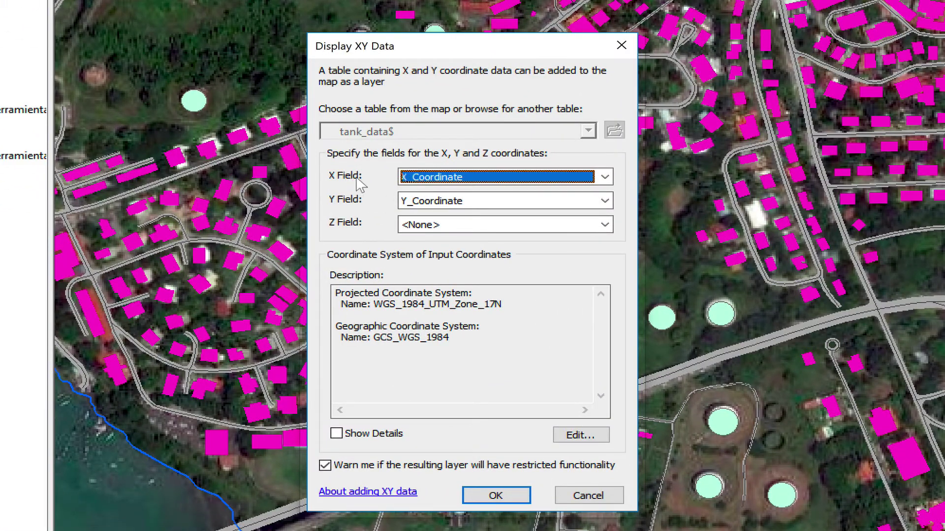
click(486, 178)
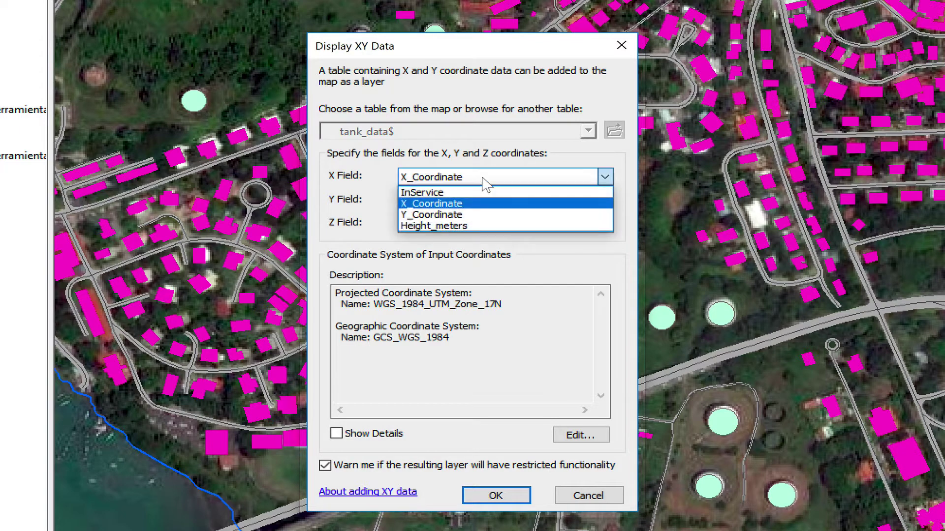
click(470, 203)
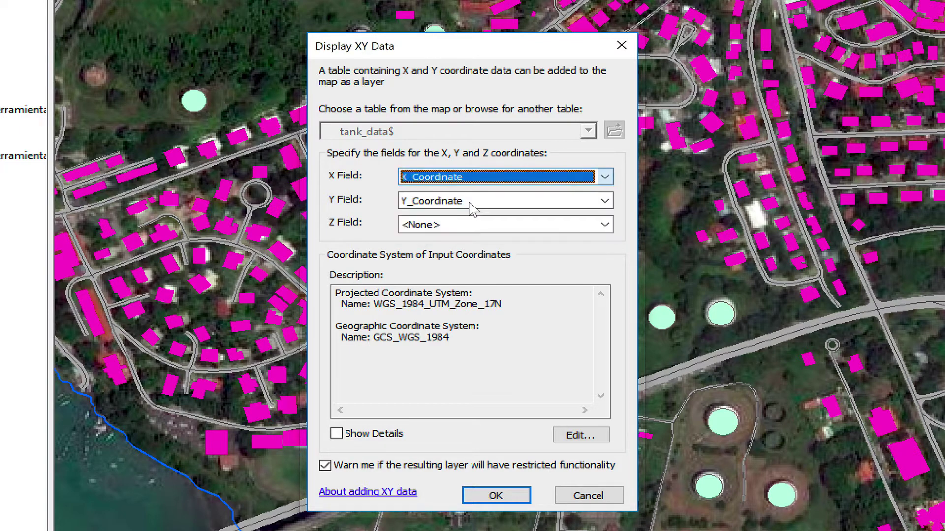
double_click(470, 202)
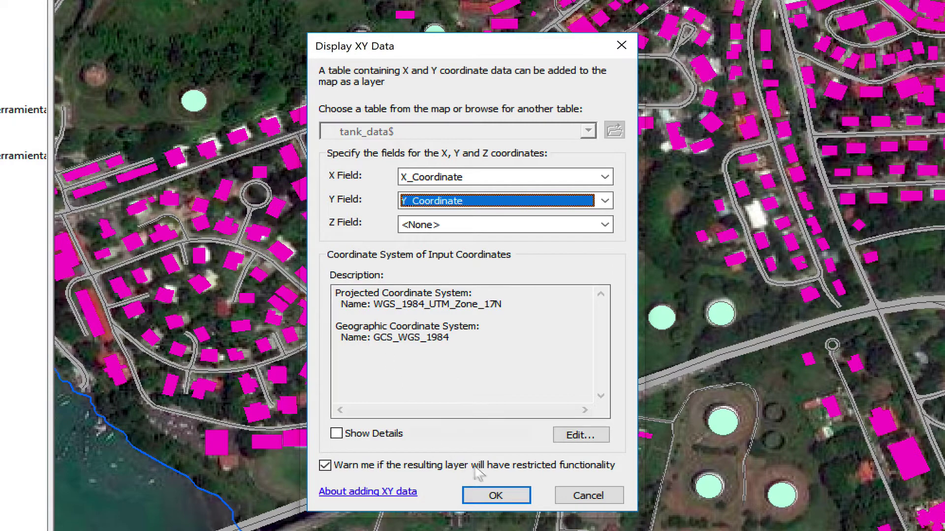
click(508, 495)
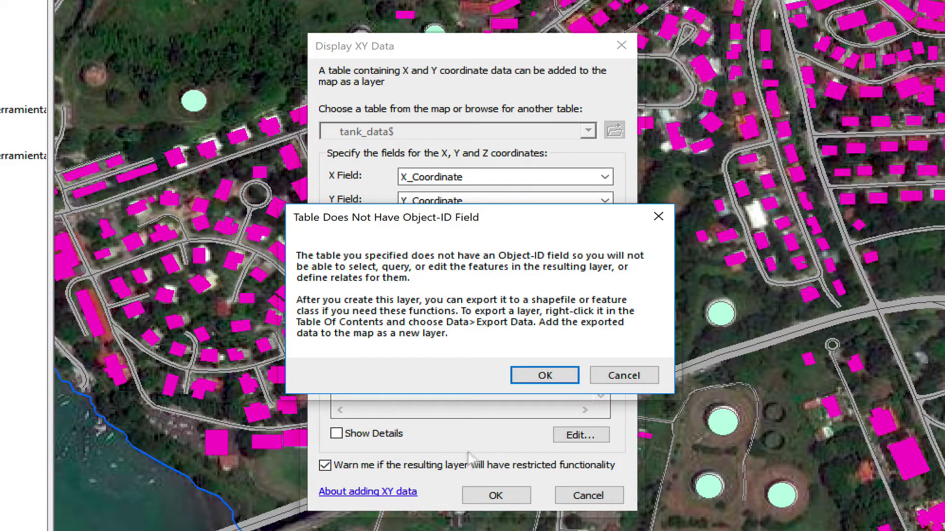
click(544, 375)
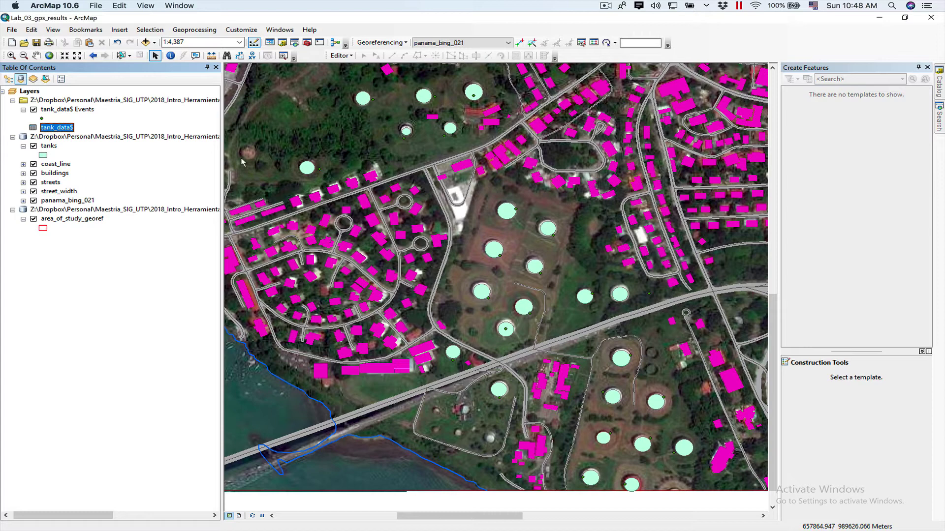
Give the tank_data$ Events layer a red Circle 1 marker symbol.
click(42, 118)
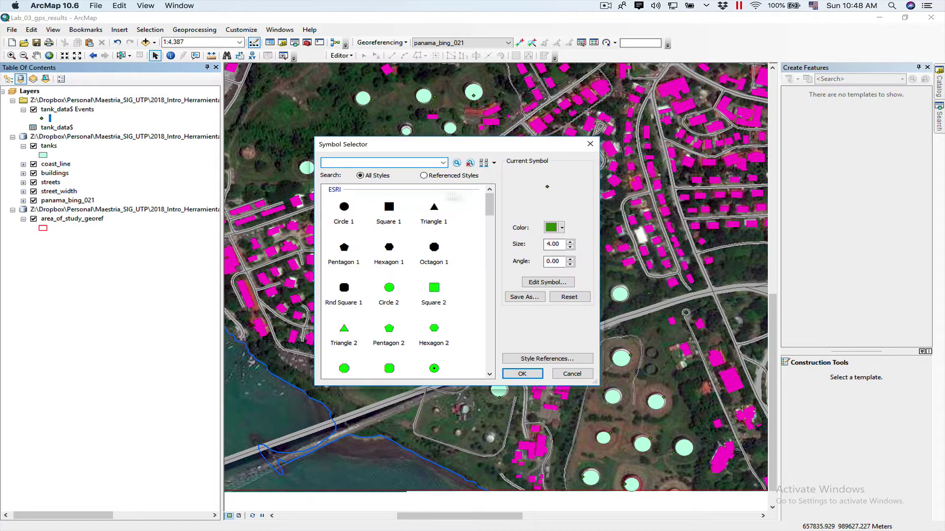
click(345, 207)
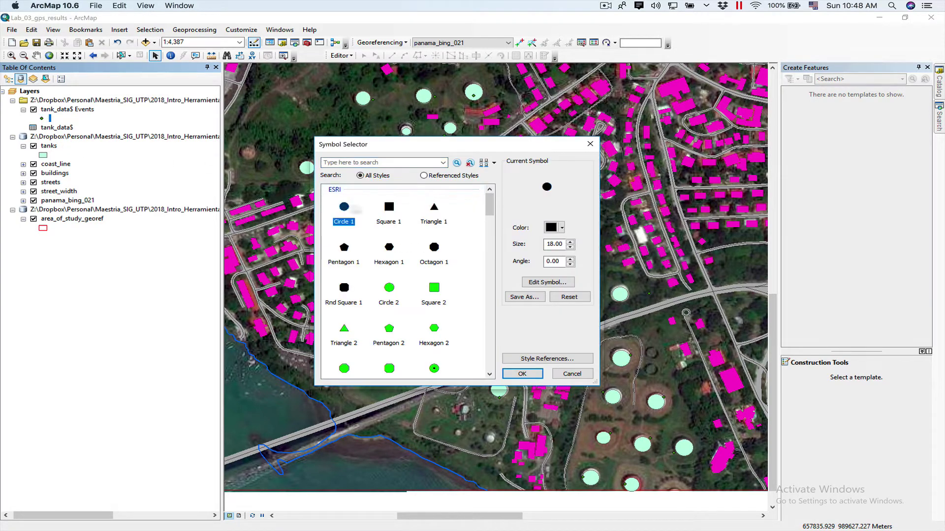
click(560, 229)
click(561, 229)
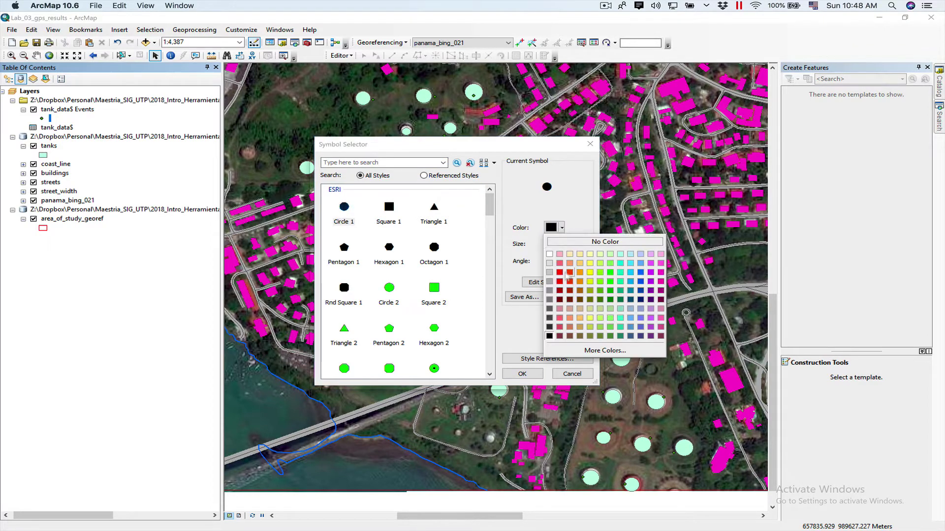
click(560, 272)
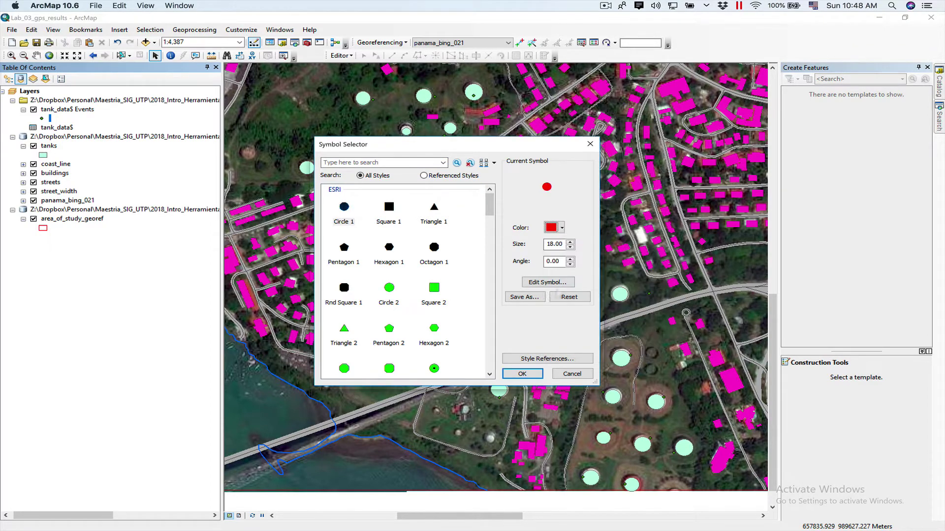
click(522, 374)
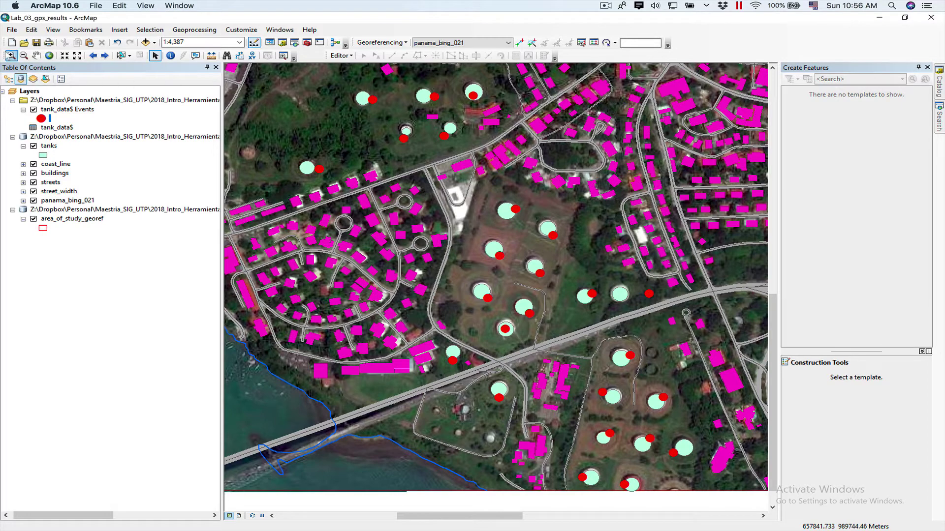
click(10, 55)
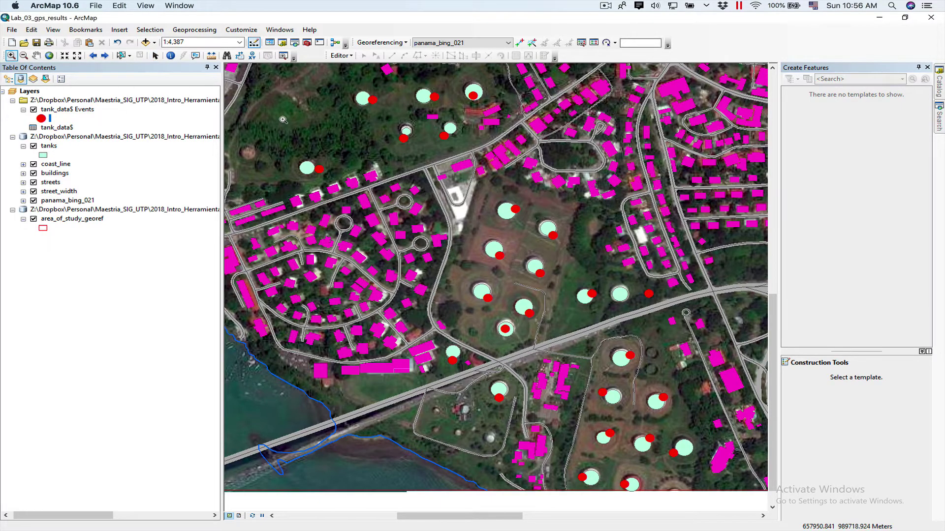
drag(283, 130, 351, 195)
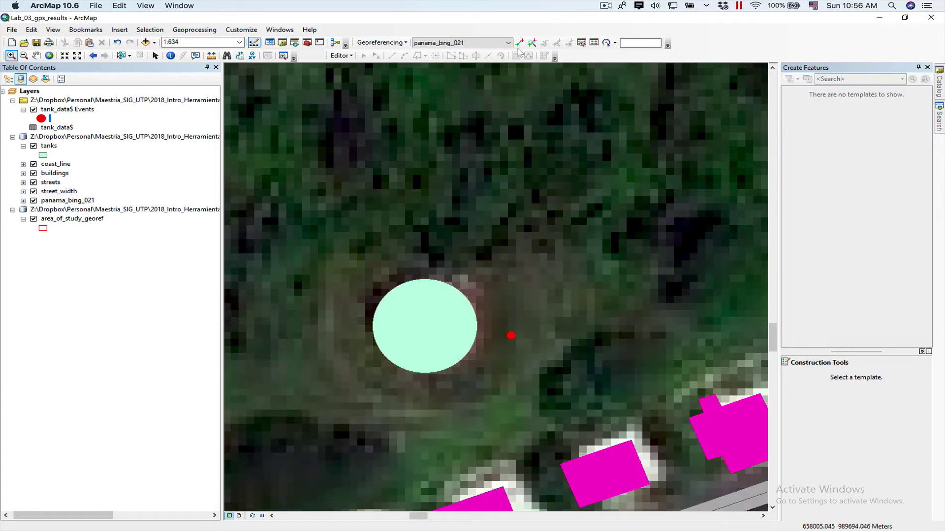
click(211, 55)
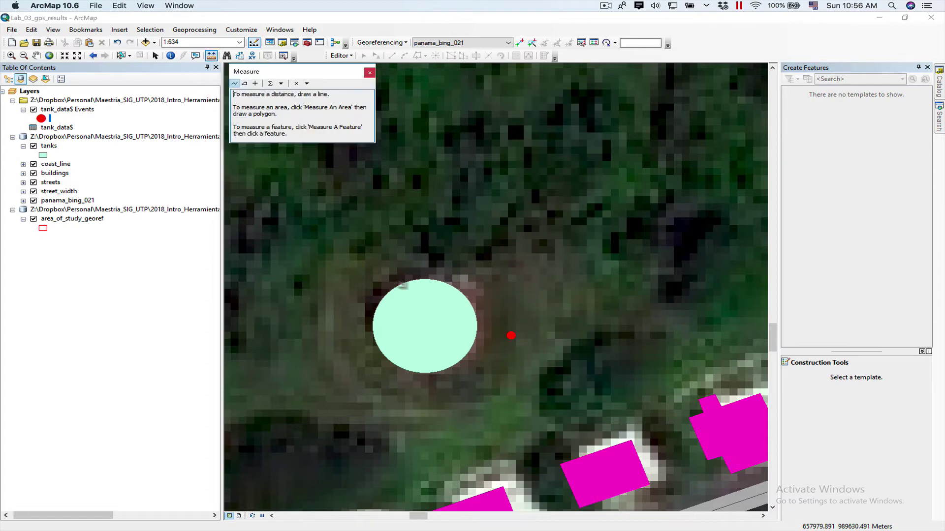
click(510, 336)
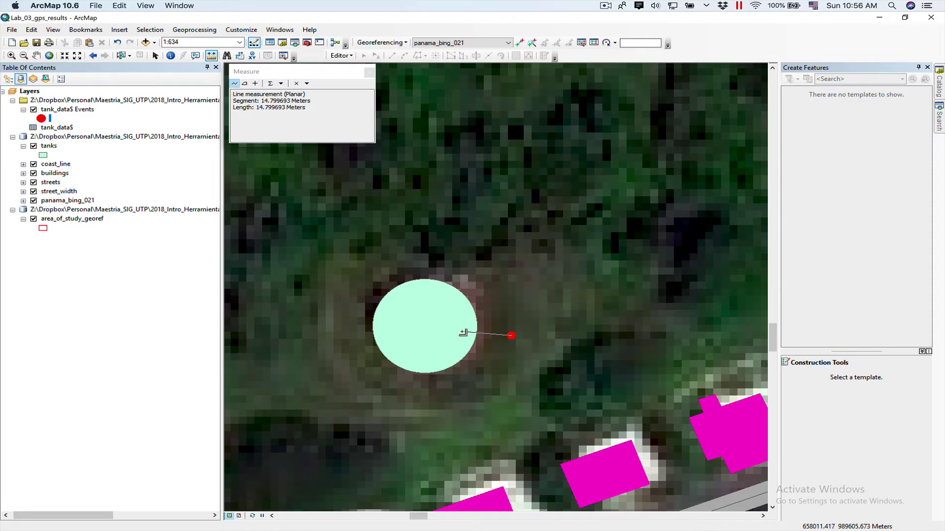
click(463, 333)
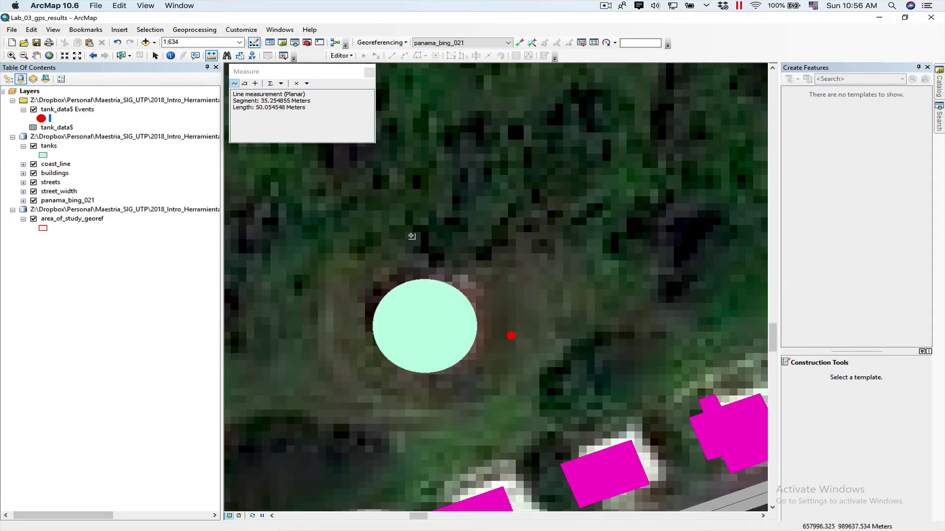
click(369, 72)
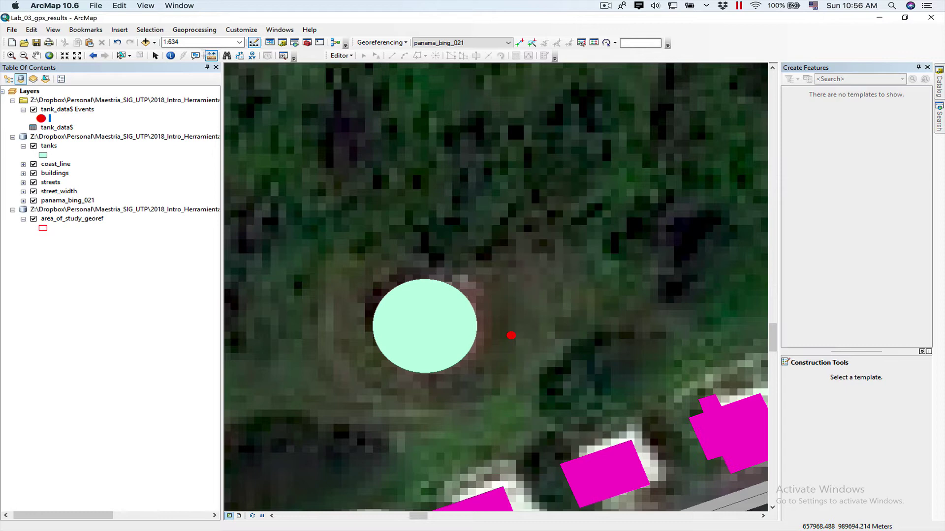
click(93, 55)
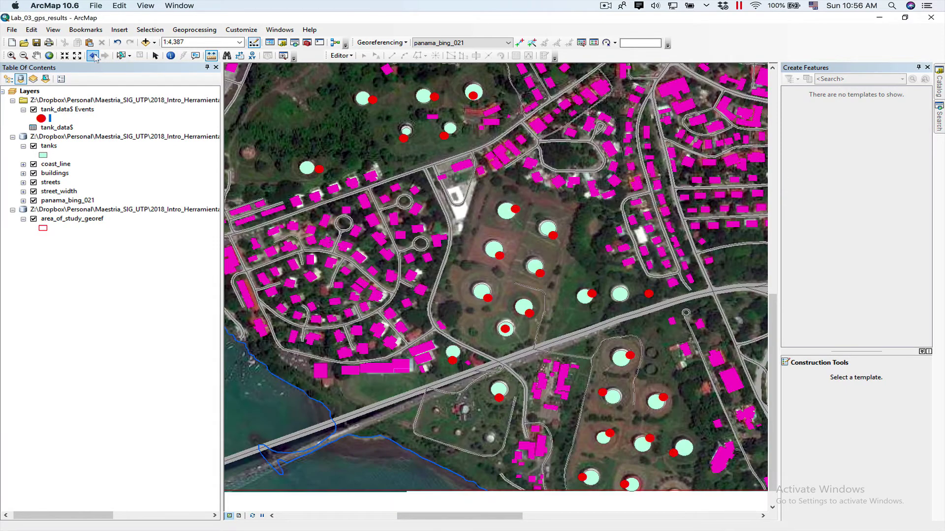
Measure one more GPS point's distance to its tank, then close the Measure window.
click(649, 294)
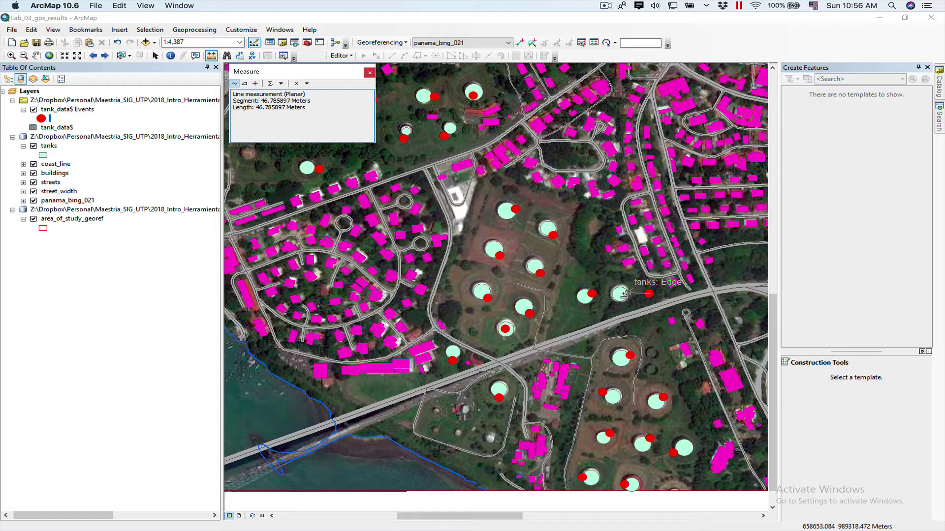
click(369, 73)
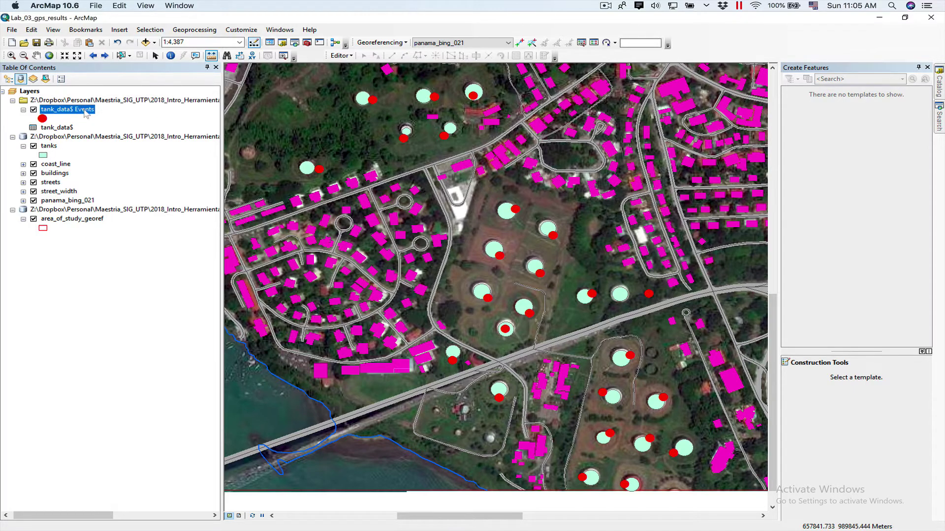
Export tank_data$ Events to tank_point_data in Lab_03_gps_results.gdb and add it to the map.
right_click(86, 114)
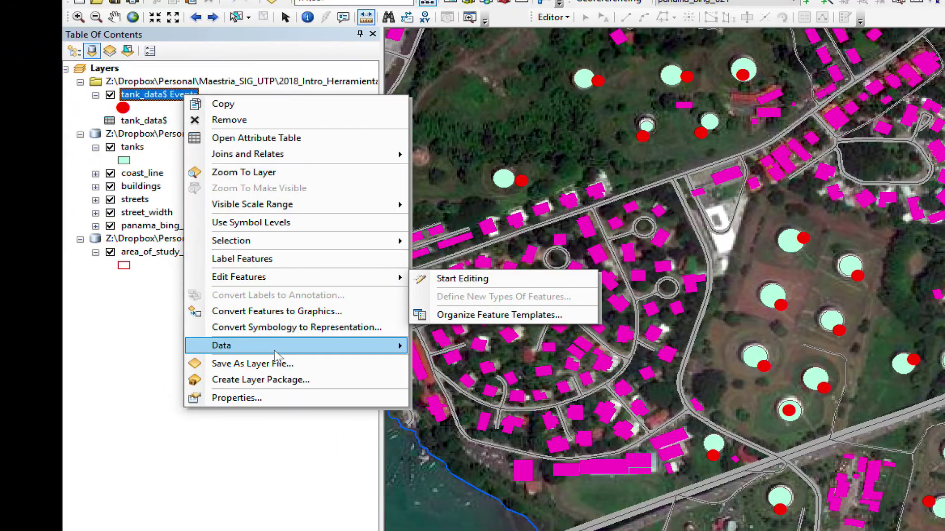
mouse_move(147, 285)
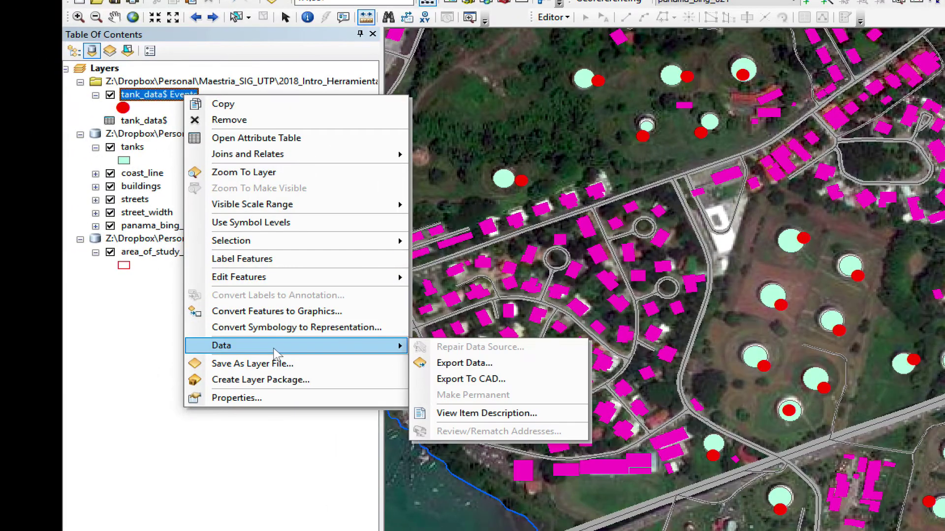
click(467, 363)
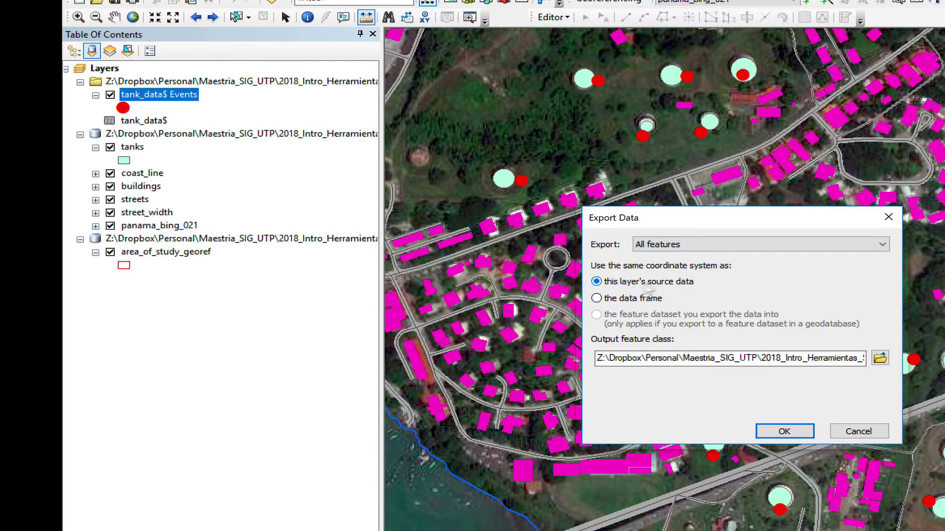
click(880, 358)
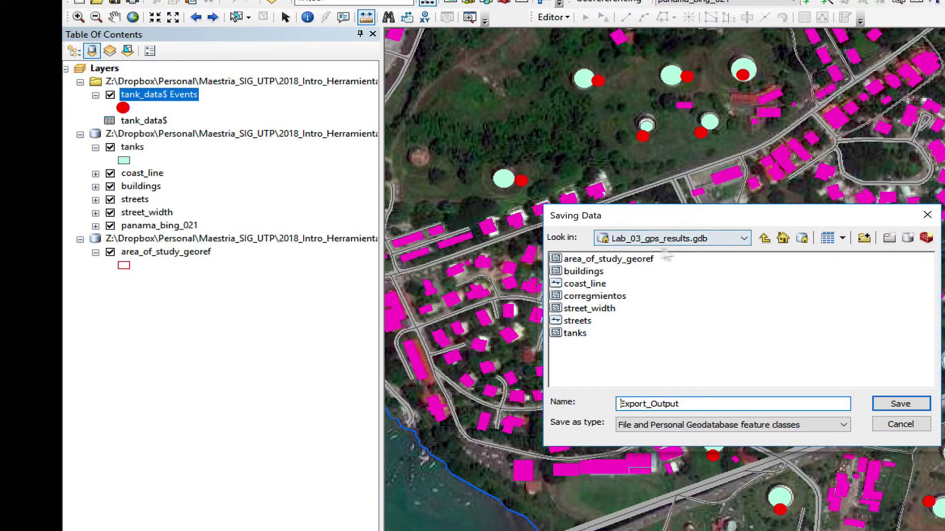
drag(687, 403, 557, 395)
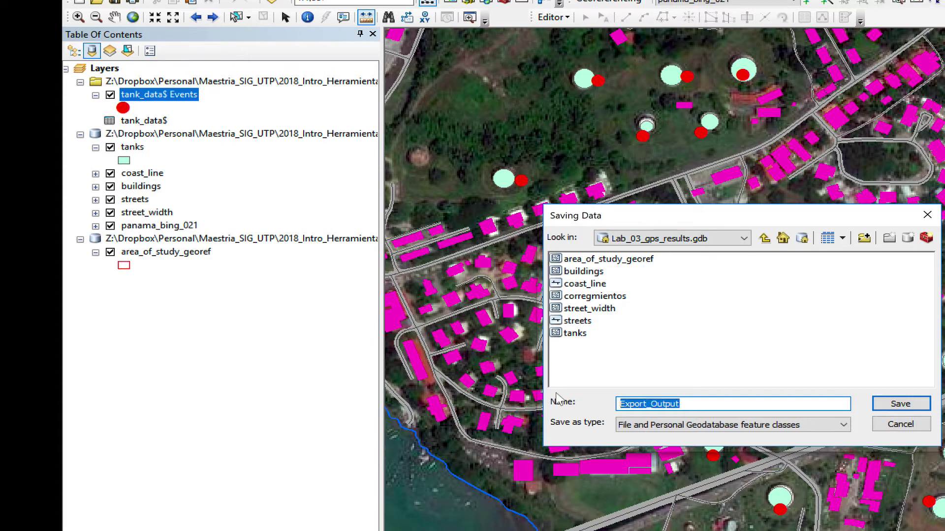
text(tan)
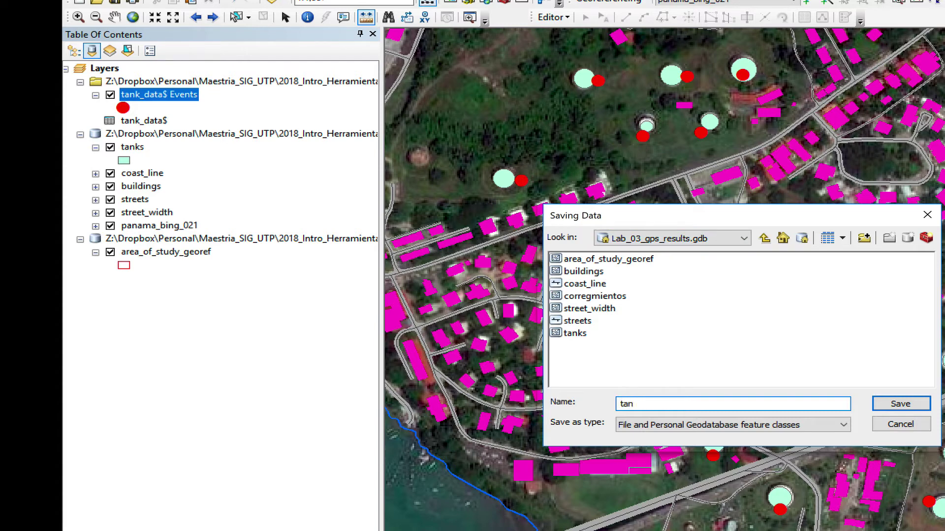
text(k_point_dta)
click(897, 404)
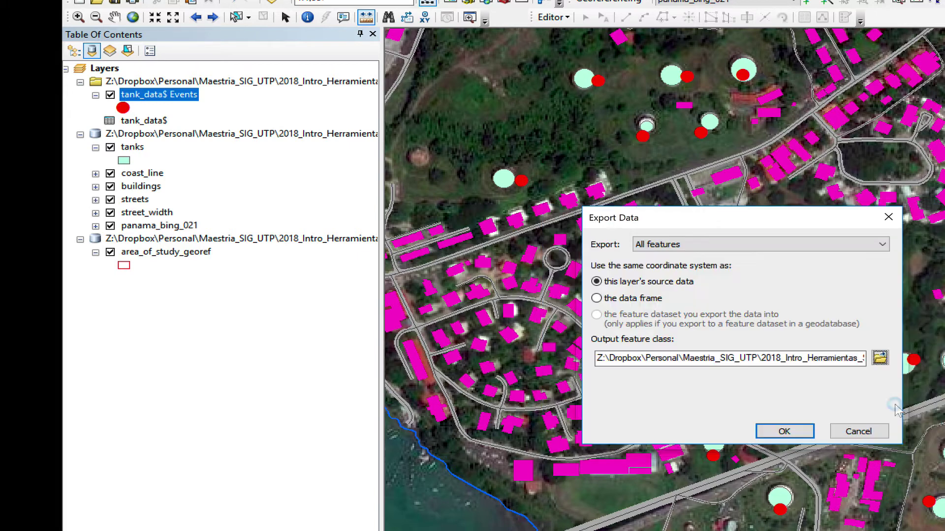
click(784, 431)
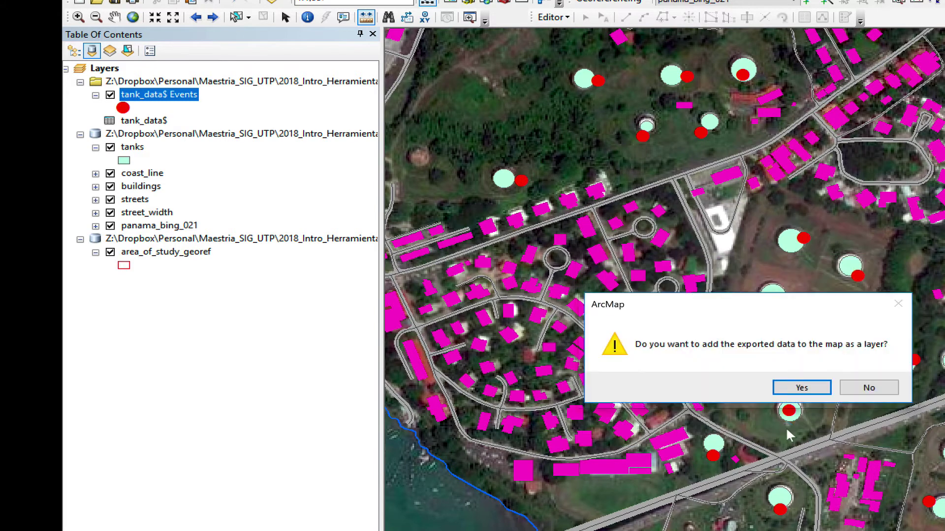
click(793, 389)
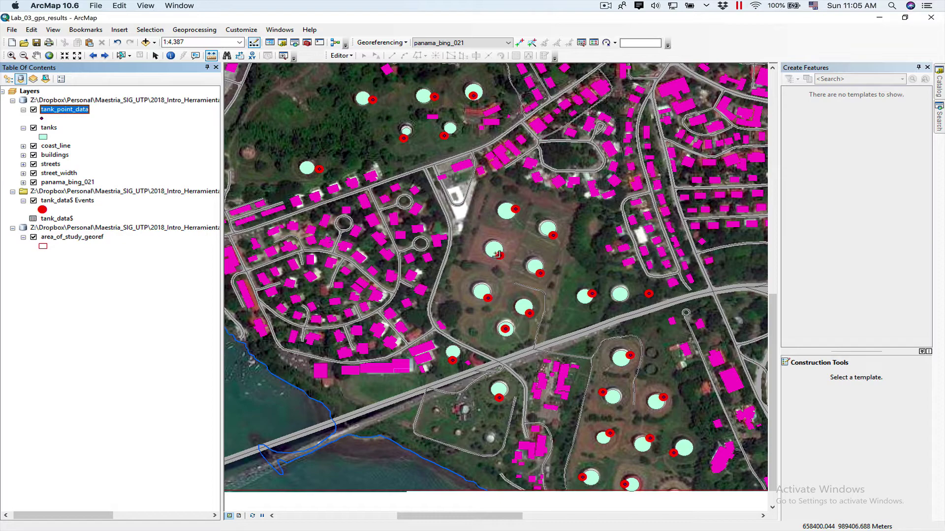
Open the tank_point_data attribute table.
right_click(80, 110)
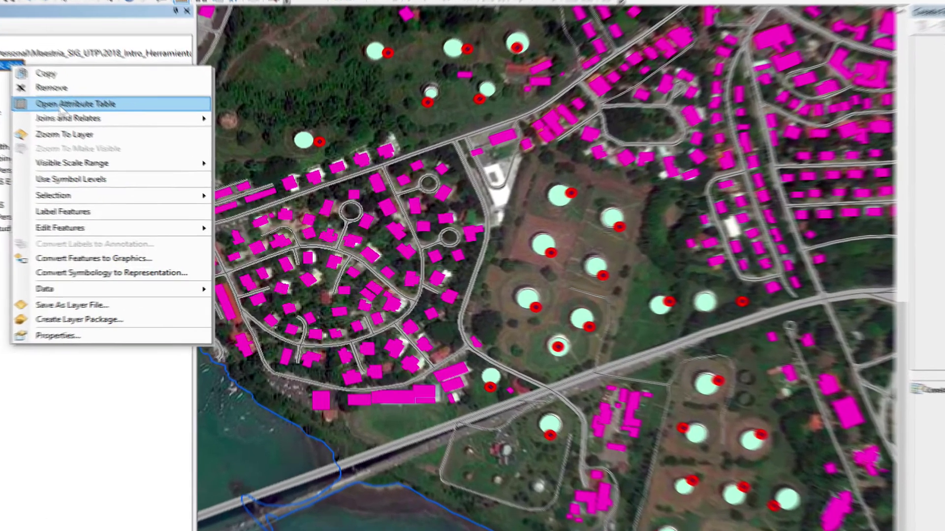
click(129, 140)
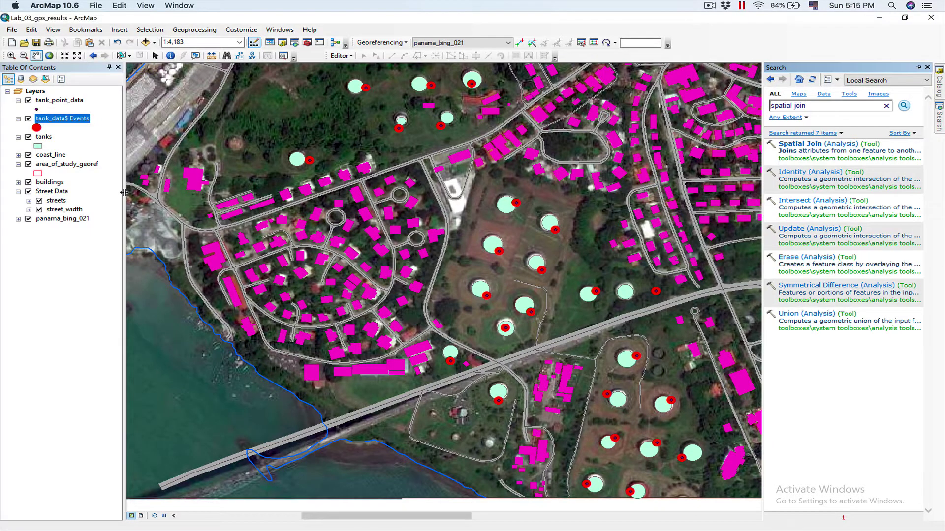
In Spatial Join, set target tanks, join features tank_point_data, and output new_tanks.
click(800, 144)
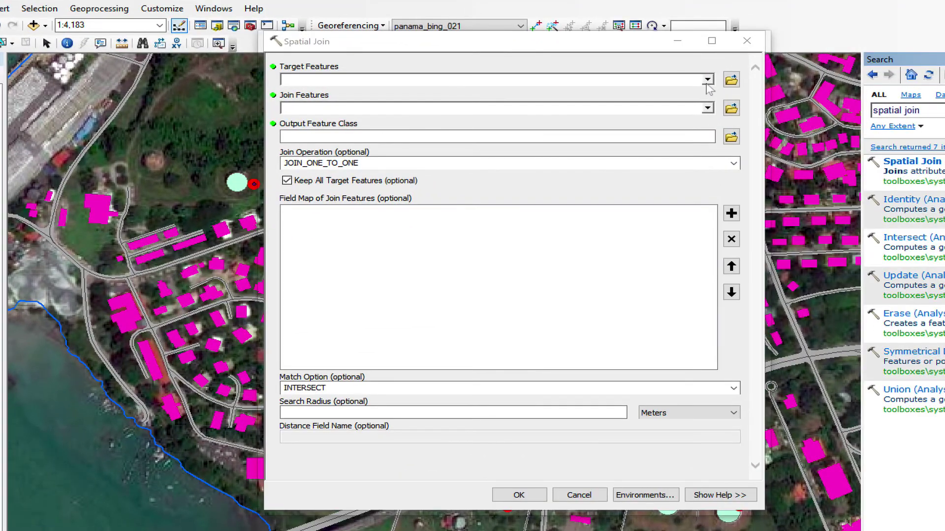
click(707, 80)
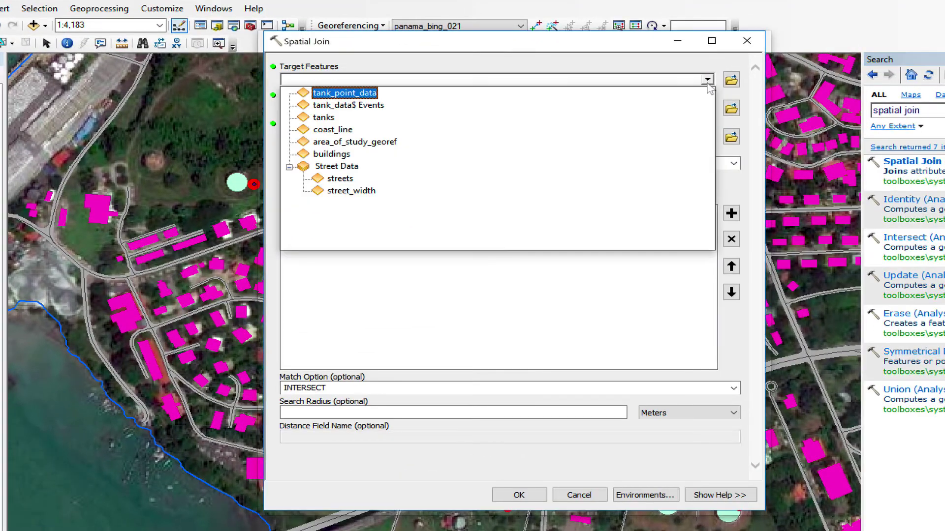
click(327, 119)
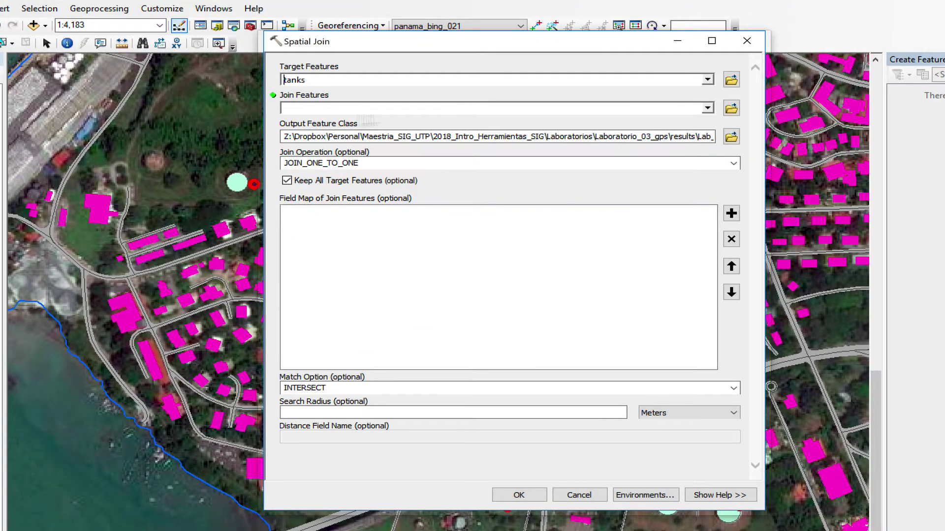
click(707, 108)
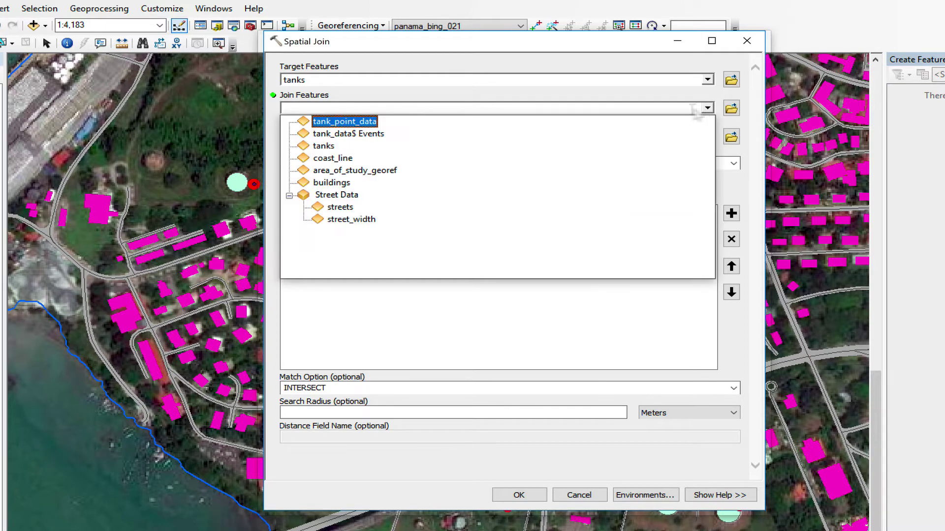
click(364, 123)
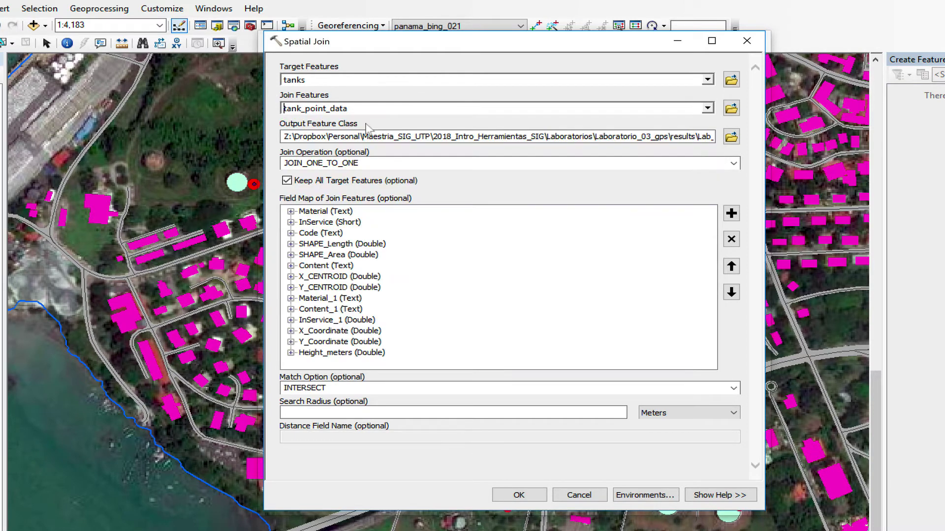
click(731, 138)
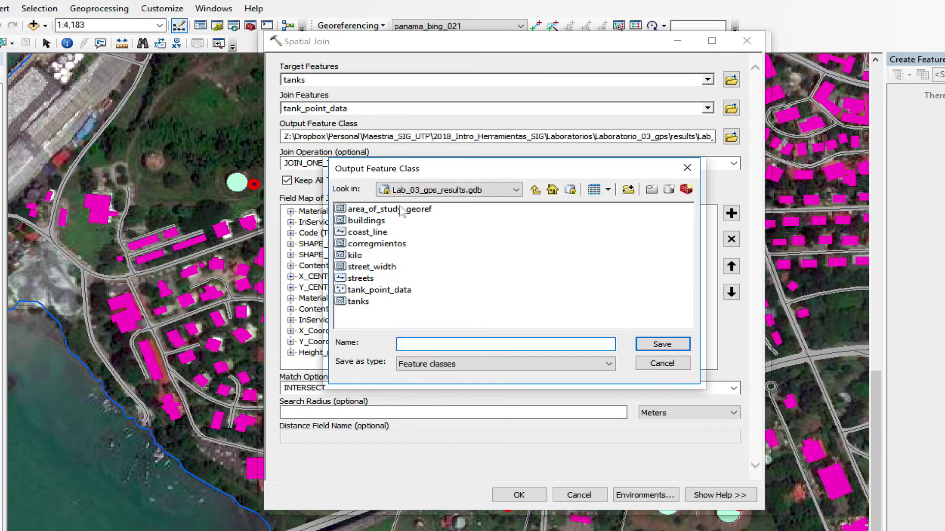
text(new_tanks)
click(650, 347)
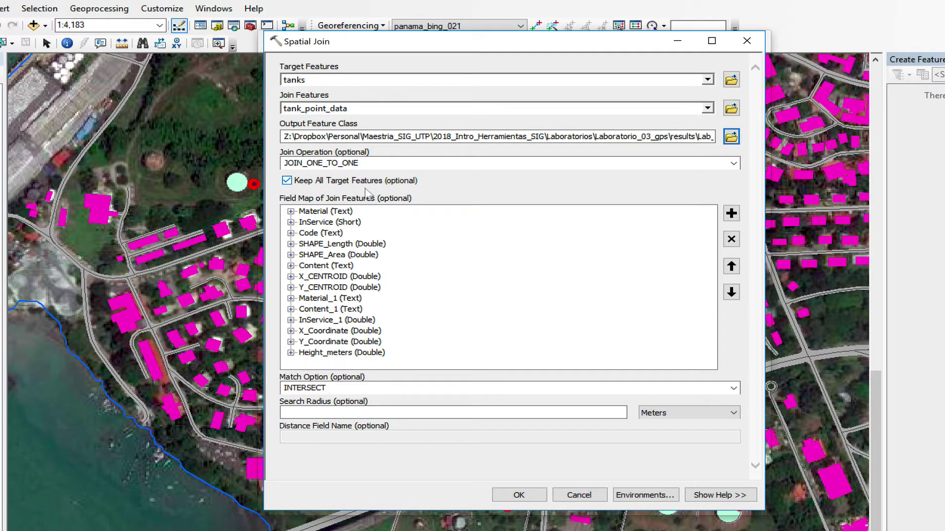
Use the WITHIN_A_DISTANCE match option with a 15-meter search radius and run the join.
click(733, 388)
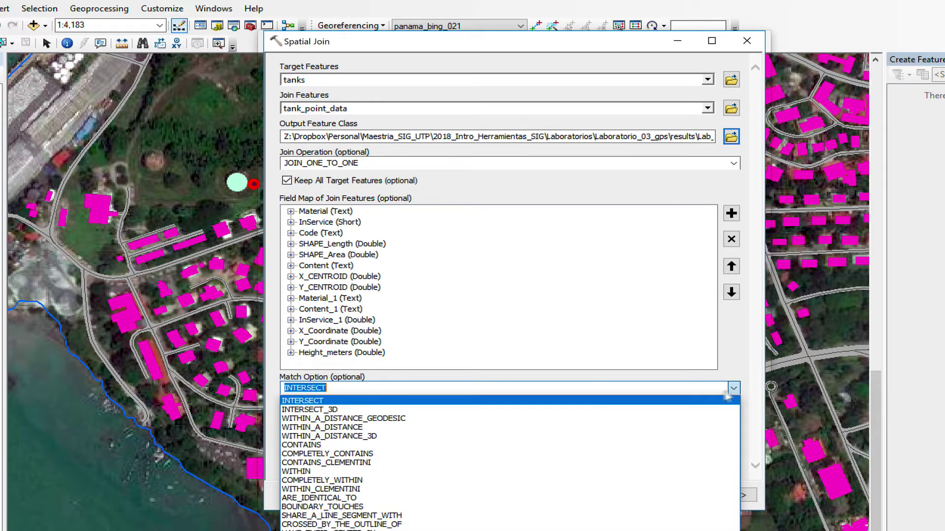
click(394, 427)
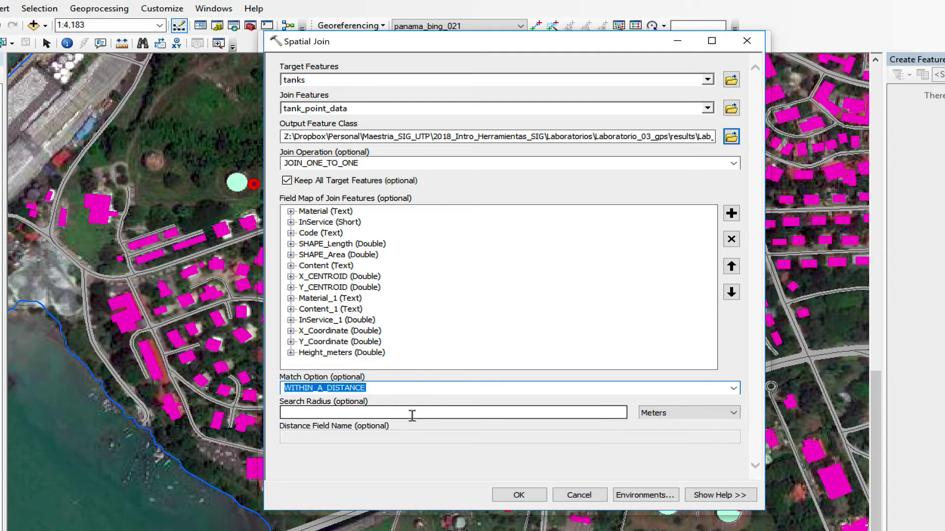
click(612, 413)
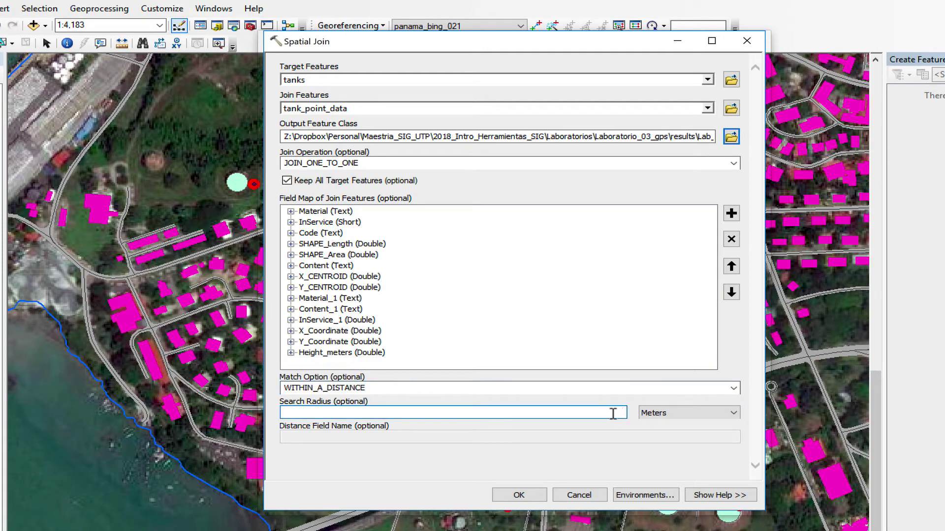
text(15)
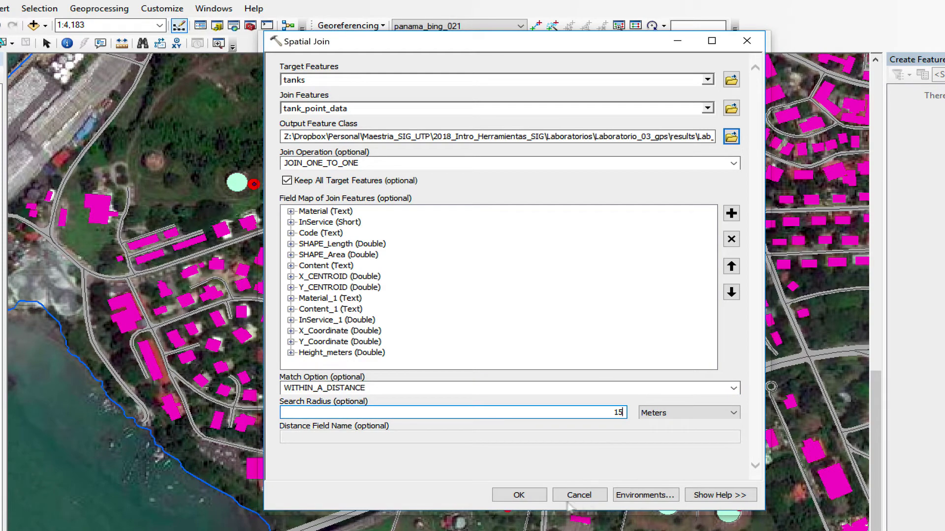
click(520, 494)
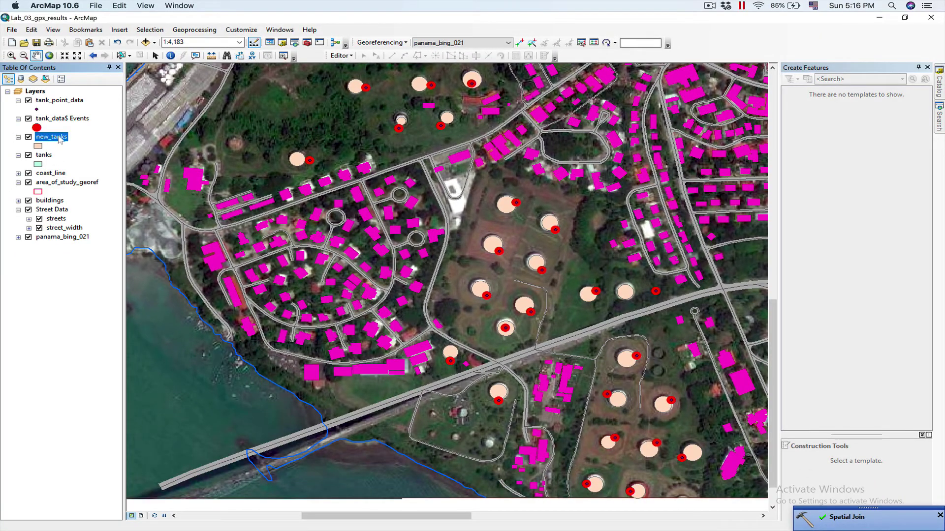
Open the new_tanks table and select row 13 (Join_Count 0) to locate the unmatched tank.
right_click(60, 138)
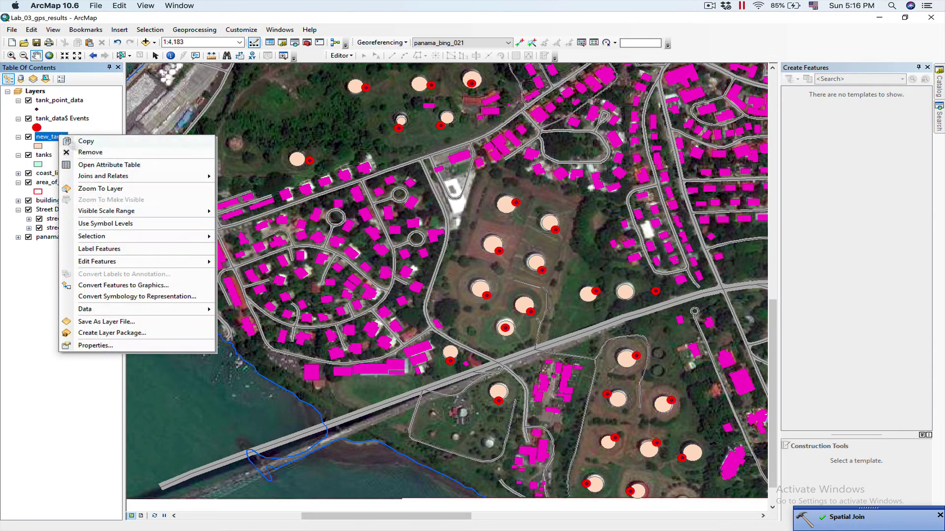
click(128, 166)
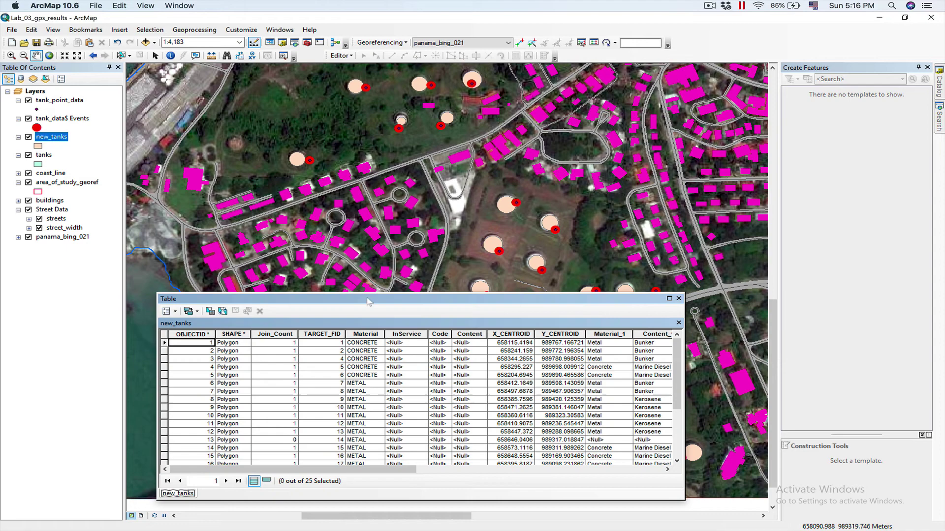
drag(368, 301, 316, 222)
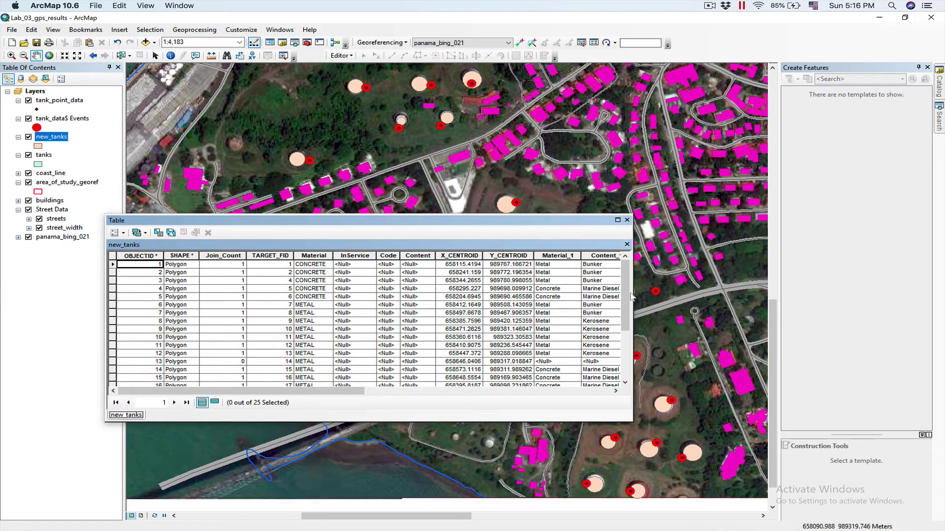
drag(631, 295, 767, 295)
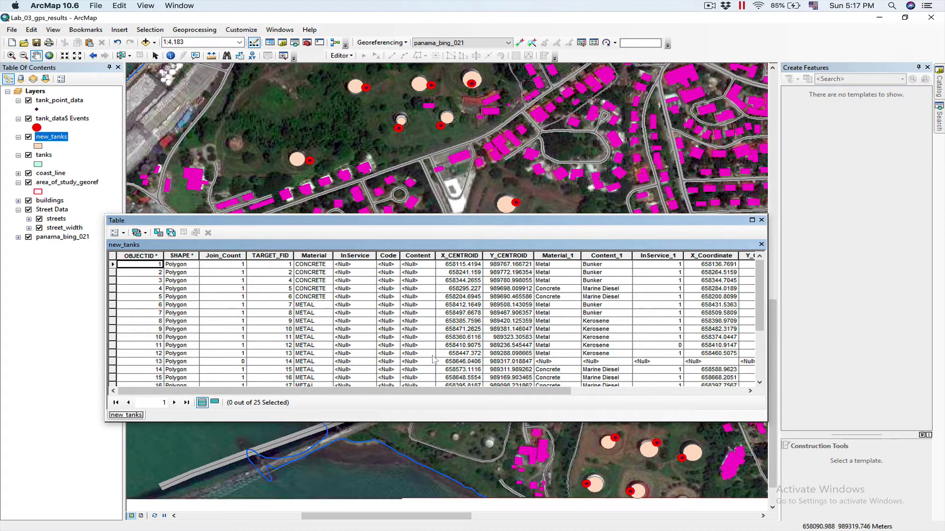
click(112, 362)
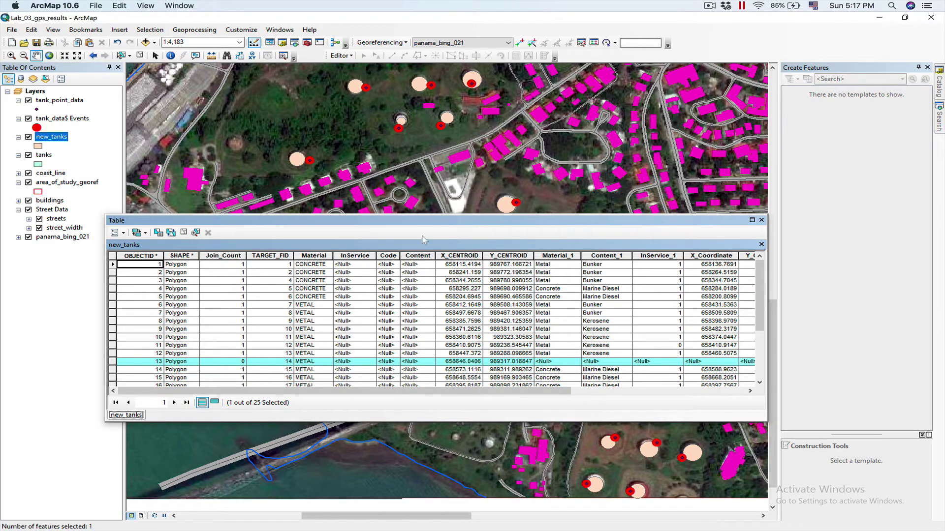
drag(454, 224, 437, 311)
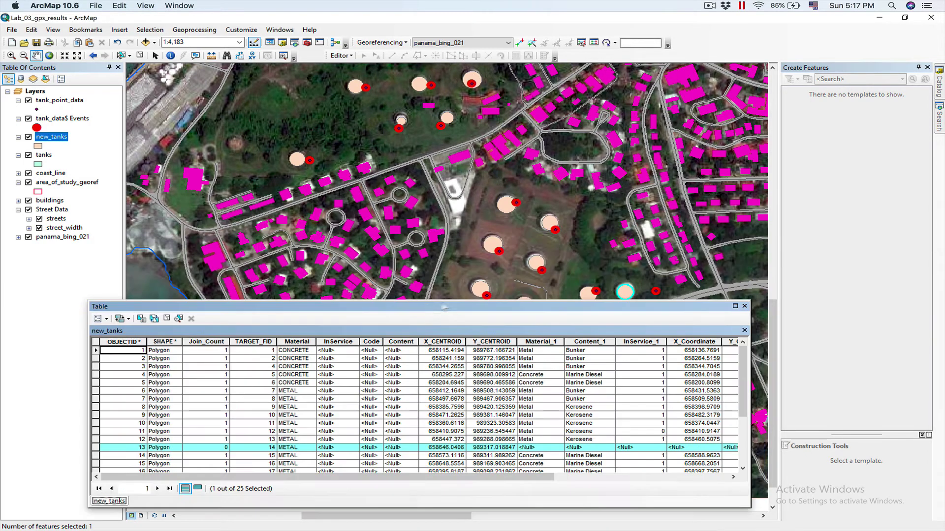
drag(610, 311, 589, 335)
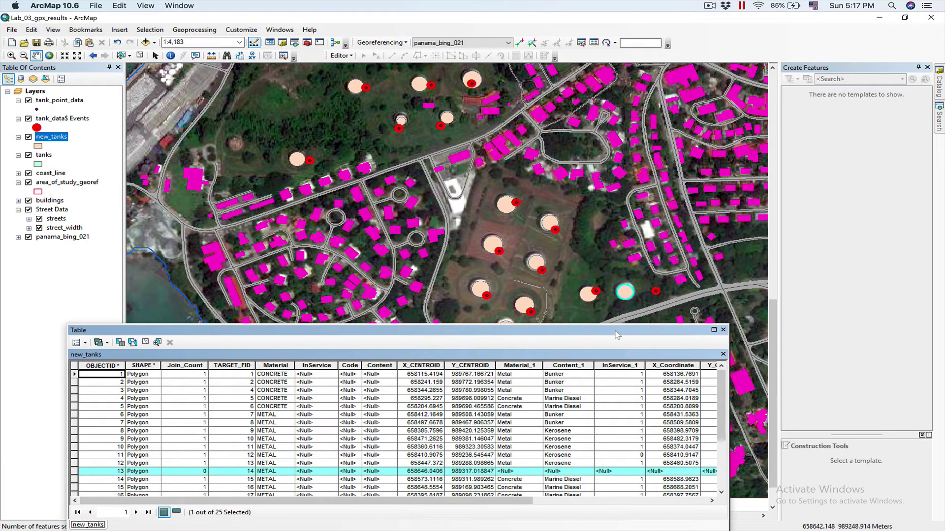
drag(617, 335, 624, 226)
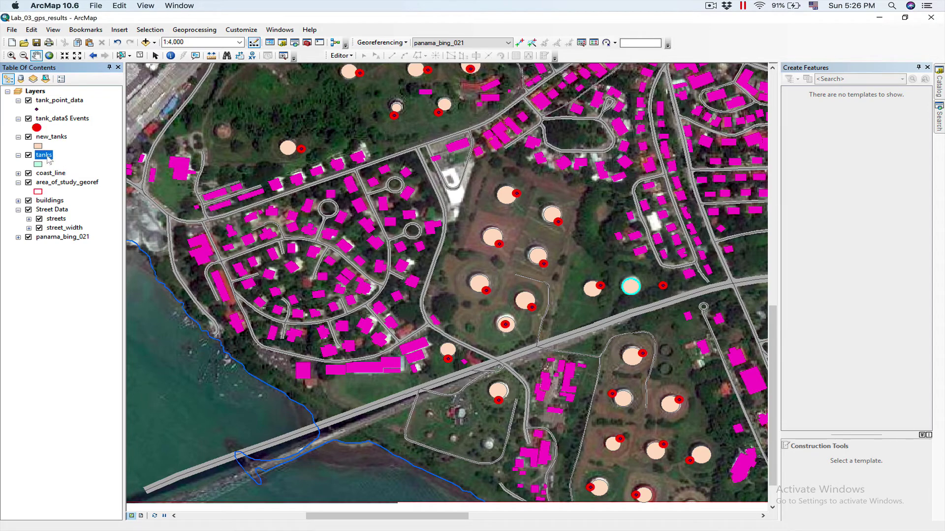
Join new_tanks to tanks, matching OBJECTID to TARGET_FID and keeping all records.
right_click(49, 158)
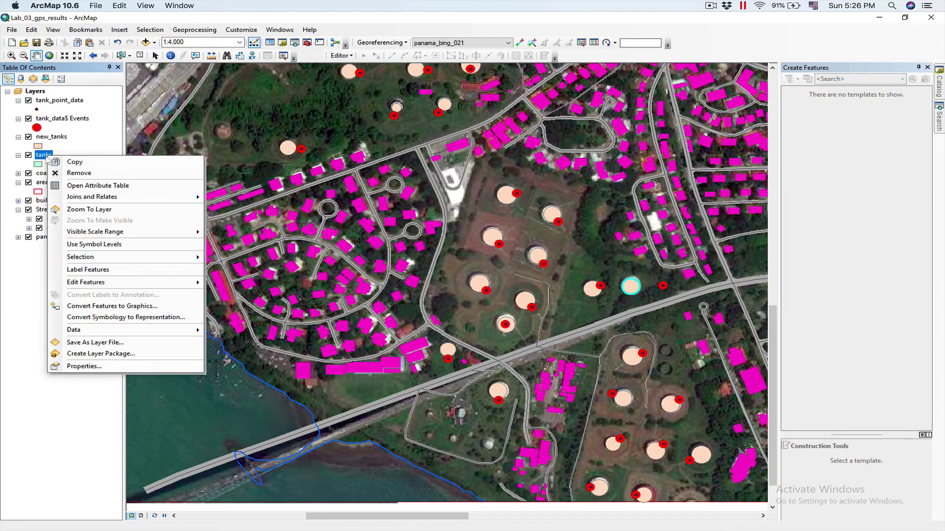
mouse_move(113, 198)
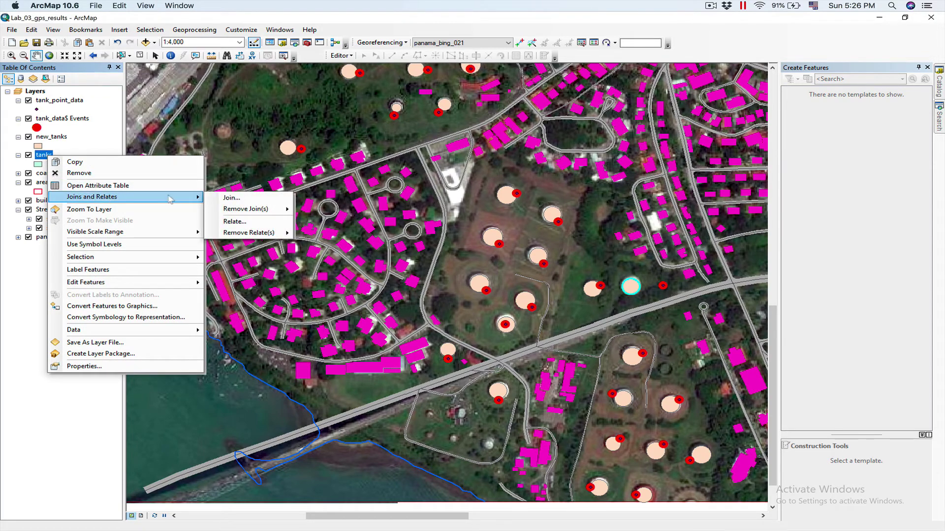
click(248, 201)
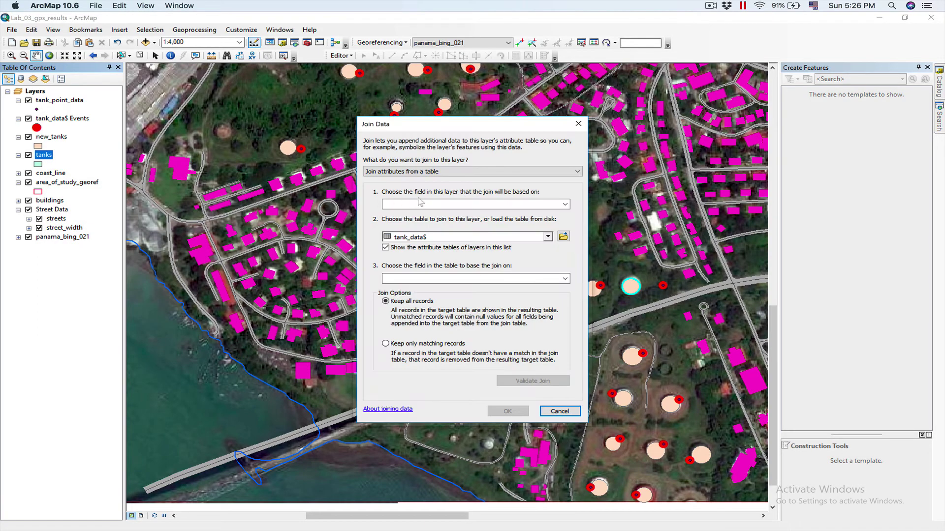
click(565, 203)
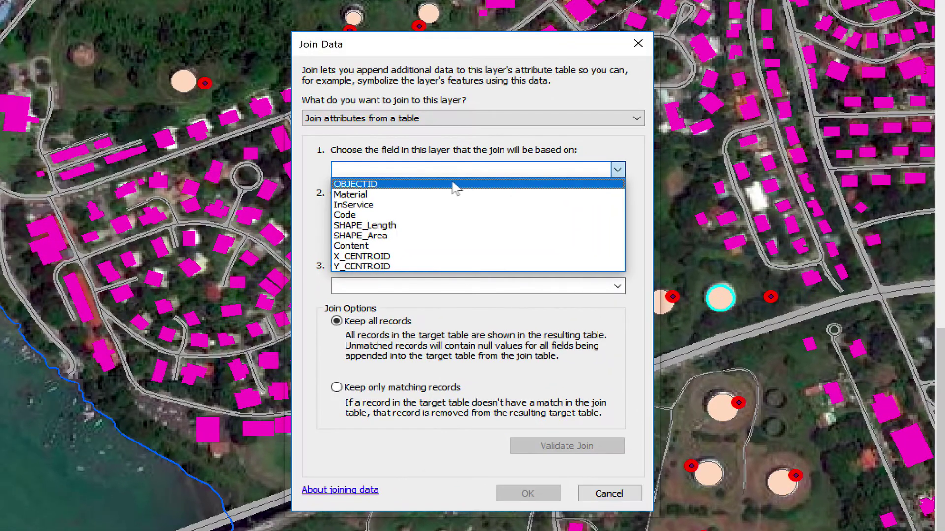
click(448, 185)
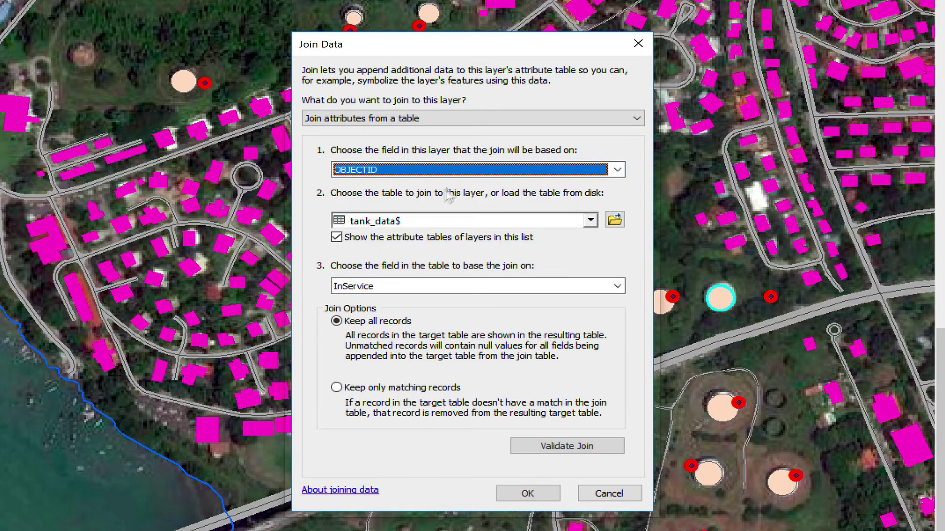
click(592, 222)
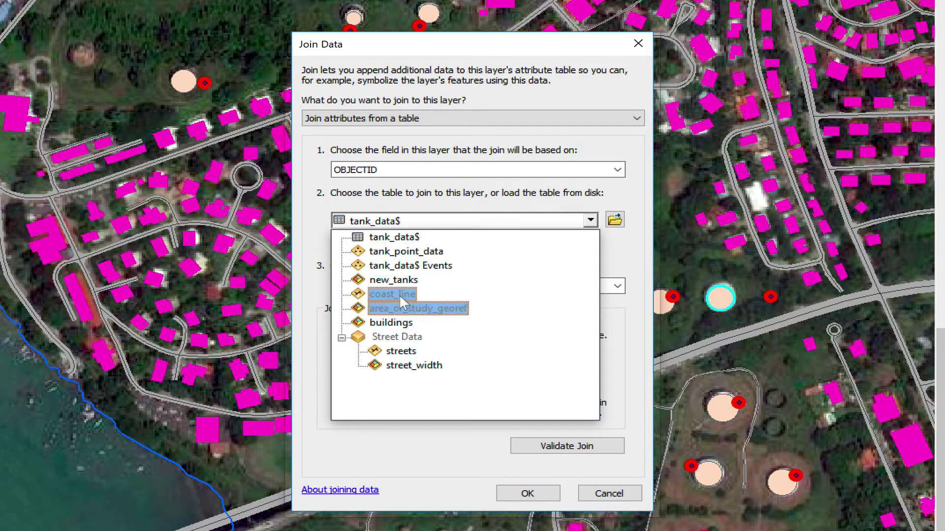
click(399, 280)
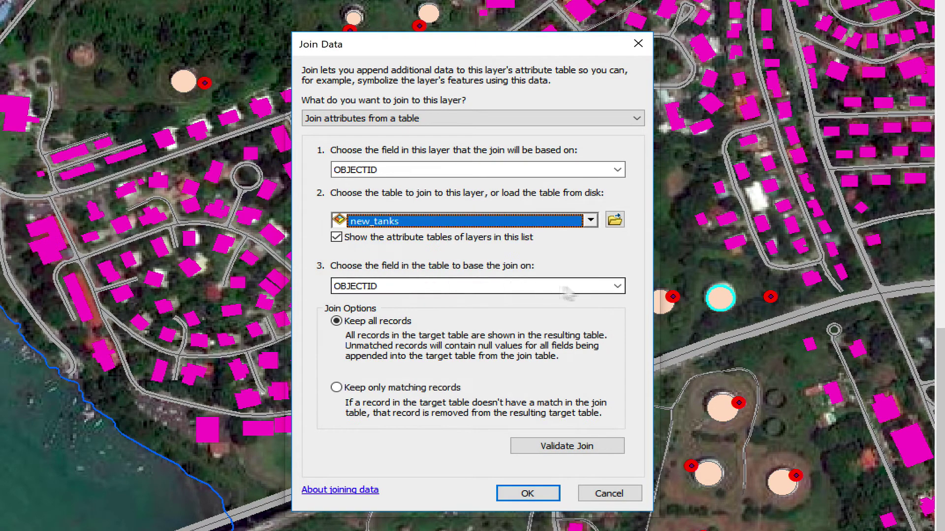
click(618, 286)
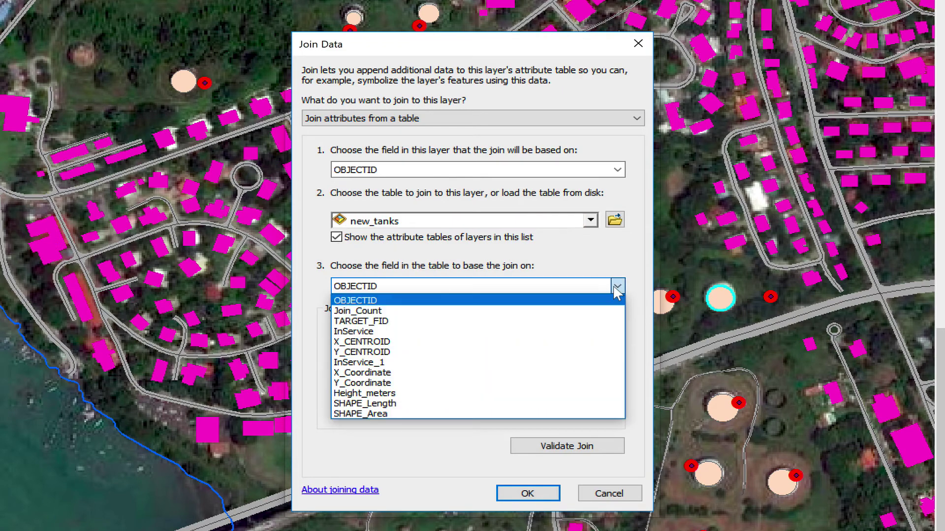
click(438, 323)
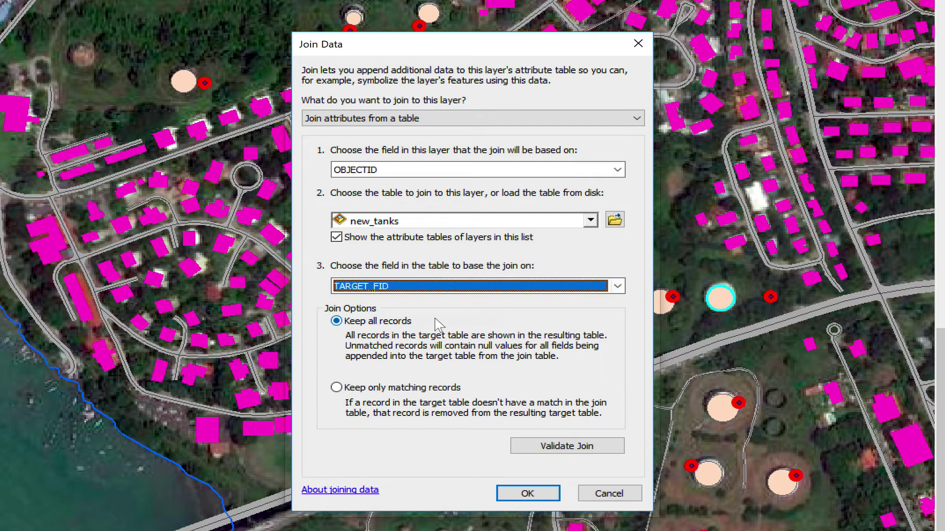
click(528, 494)
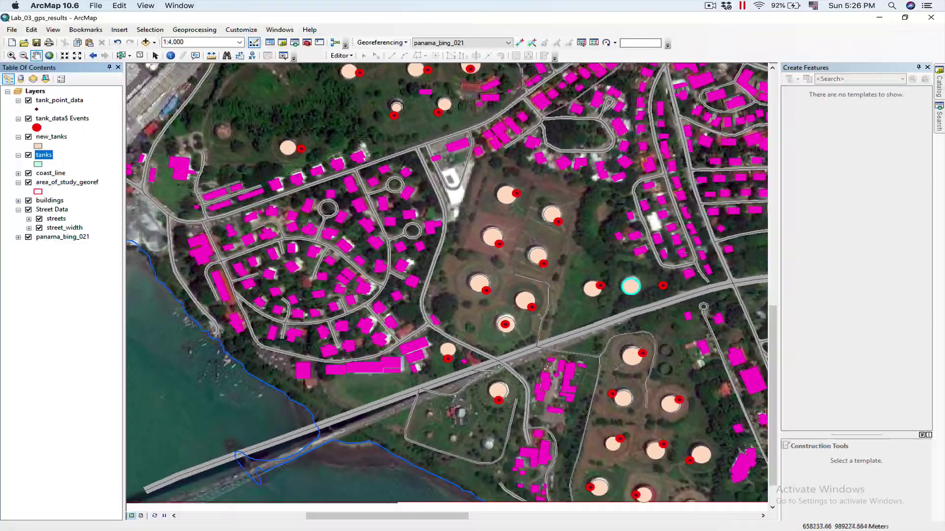
Open the tanks attribute table and scroll through joined columns like Join_Count and TARGET_FID.
right_click(41, 159)
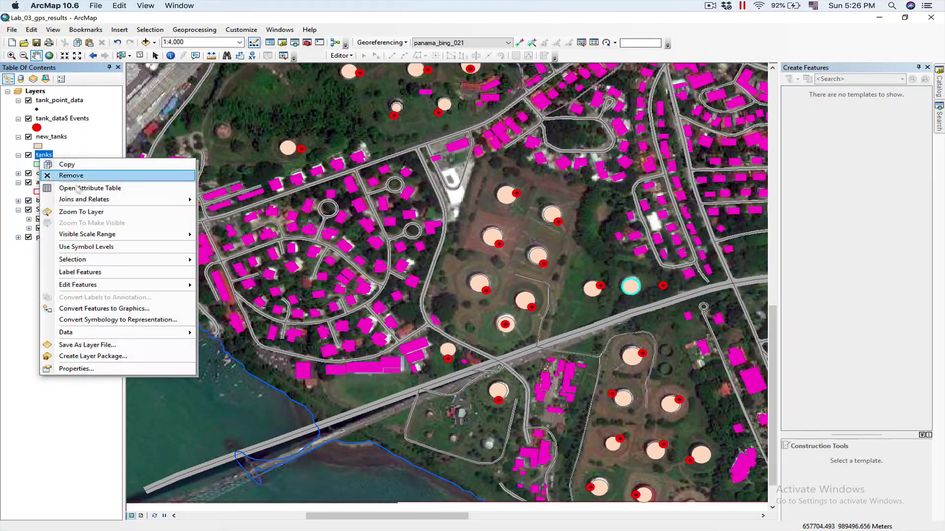
click(82, 189)
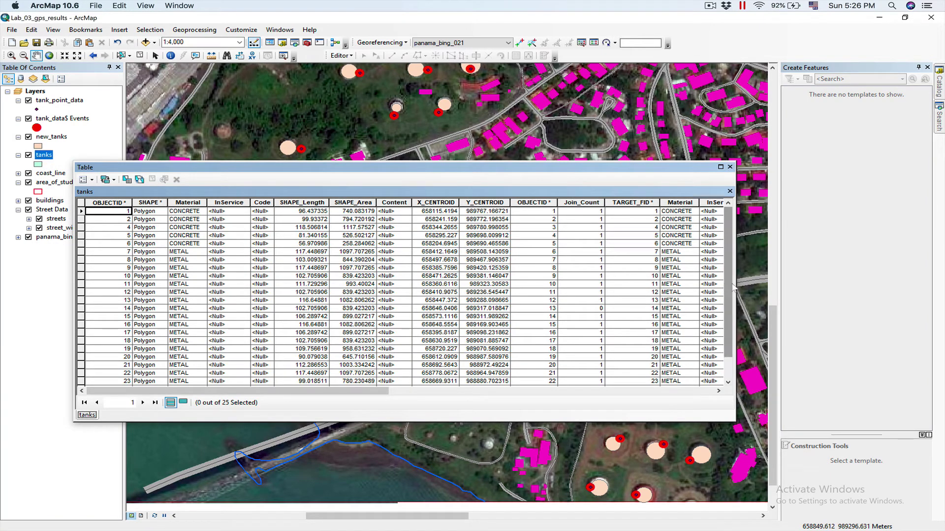
drag(734, 288, 832, 288)
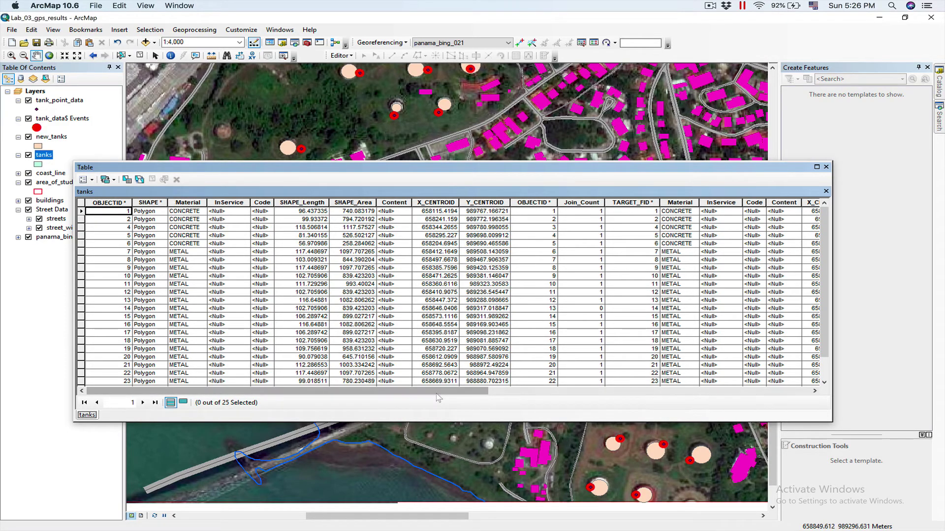
drag(440, 391, 652, 391)
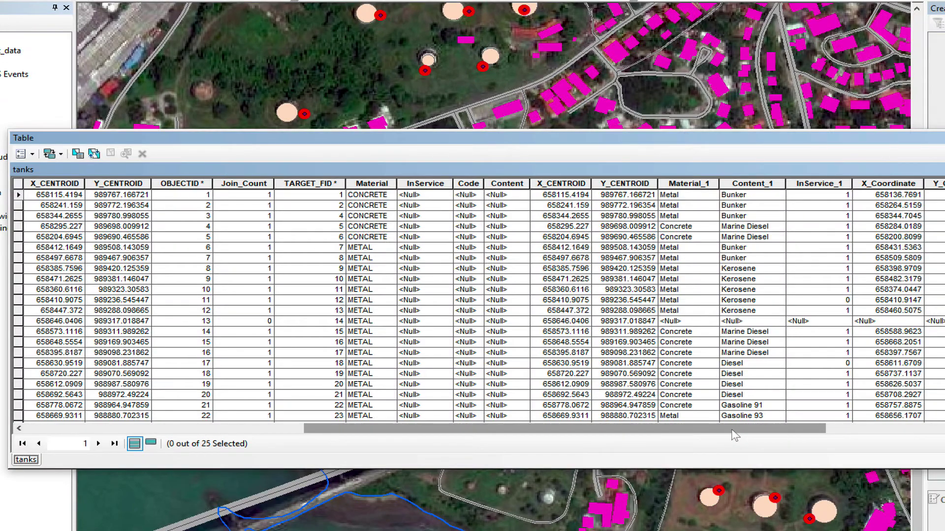
drag(733, 429, 453, 429)
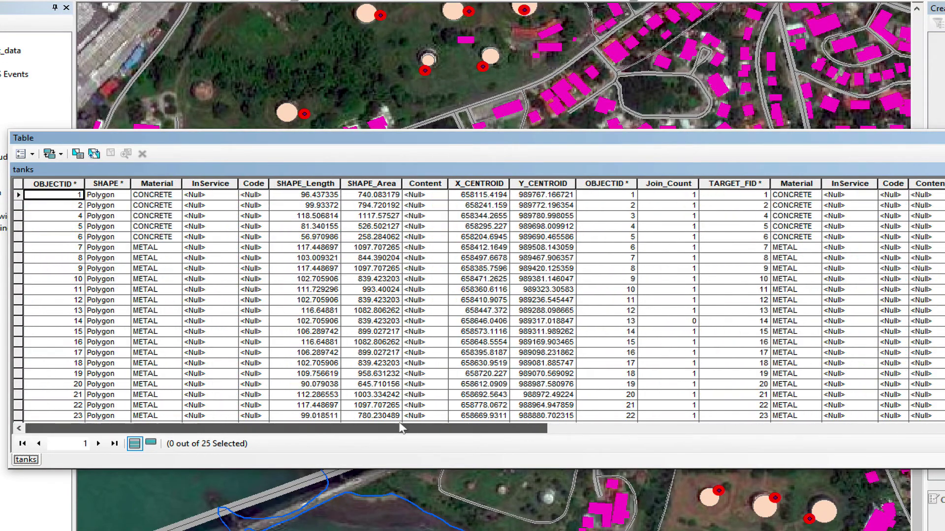
Calculate the tanks Material field as [new_tanks.Material_1], filling rows with Metal or Concrete.
click(155, 184)
right_click(156, 184)
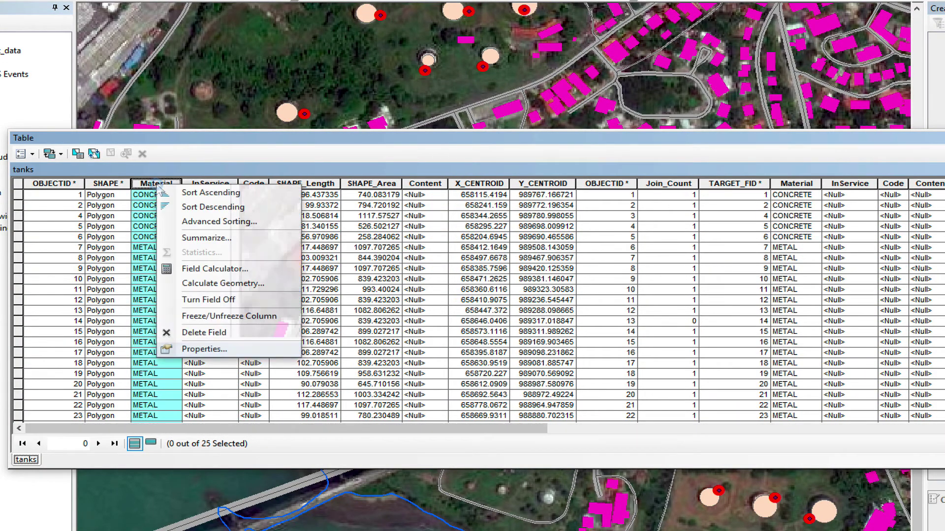
click(215, 270)
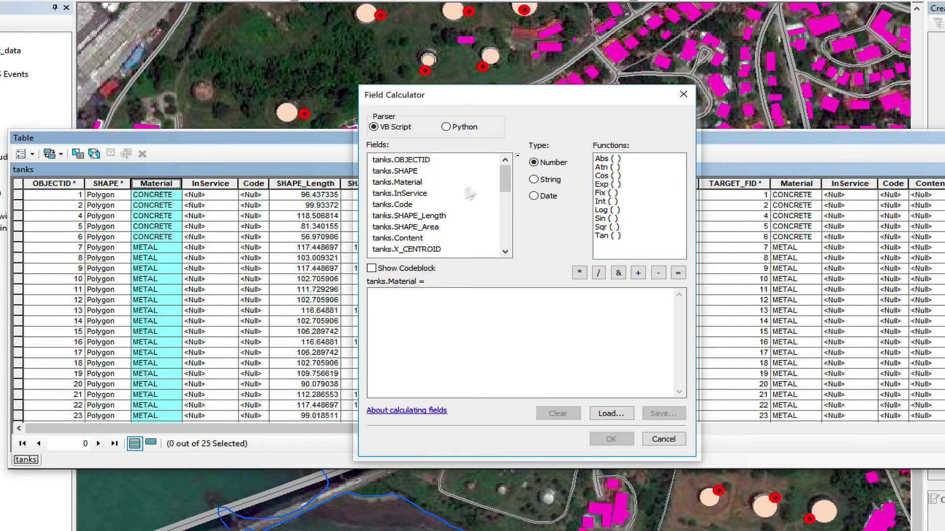
drag(495, 180, 517, 240)
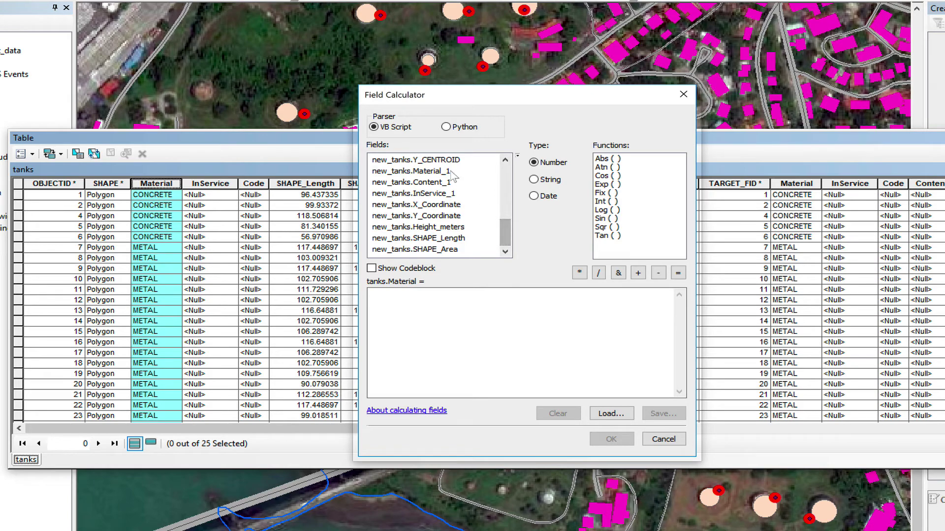
double_click(411, 171)
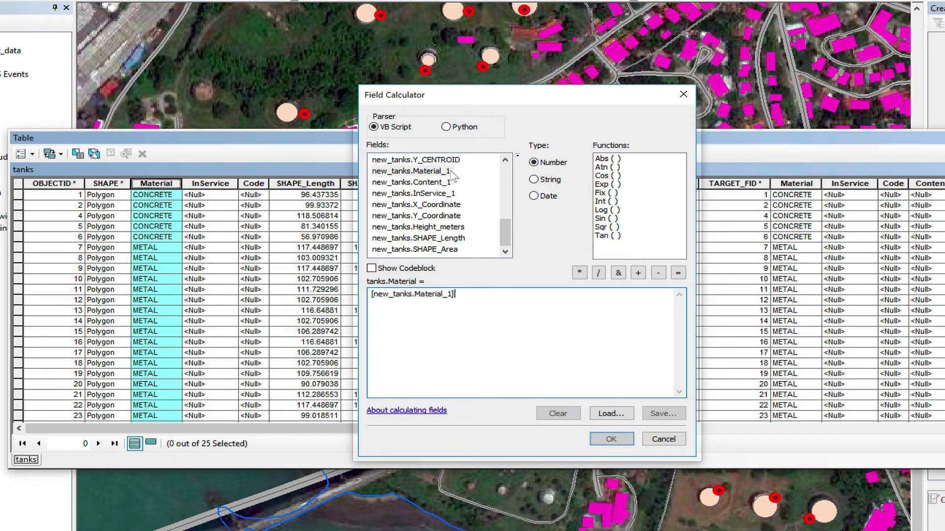
click(610, 439)
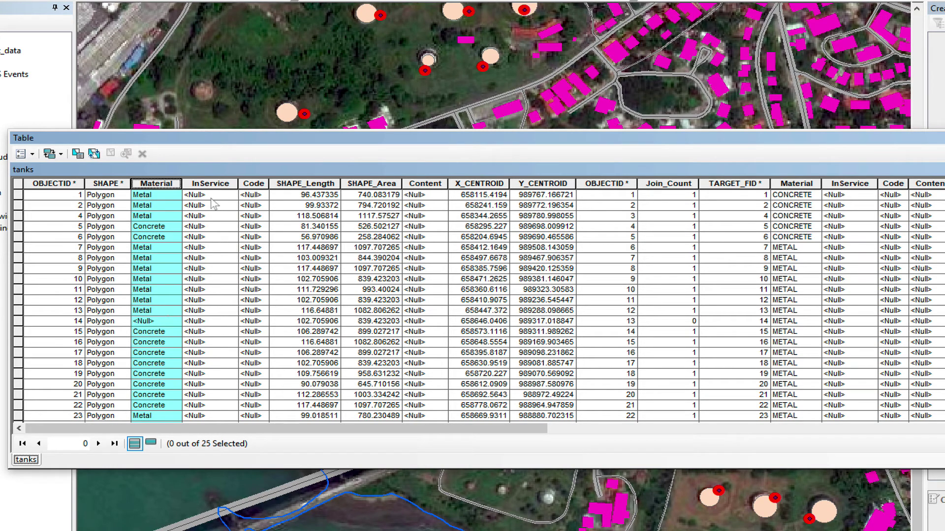
Calculate InService as [new_tanks.InService_1], replacing the leftover Material_1 expression, to get 1 or 0 values.
click(210, 183)
right_click(211, 186)
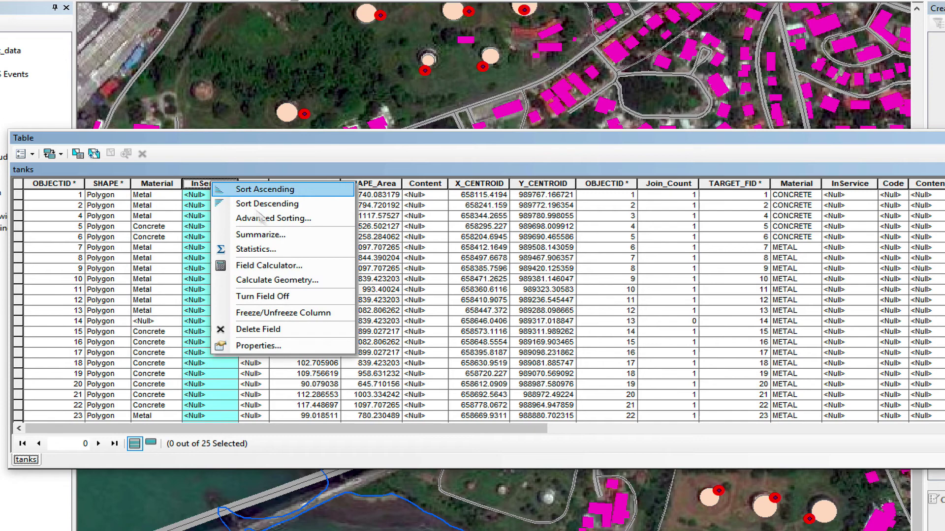
click(281, 265)
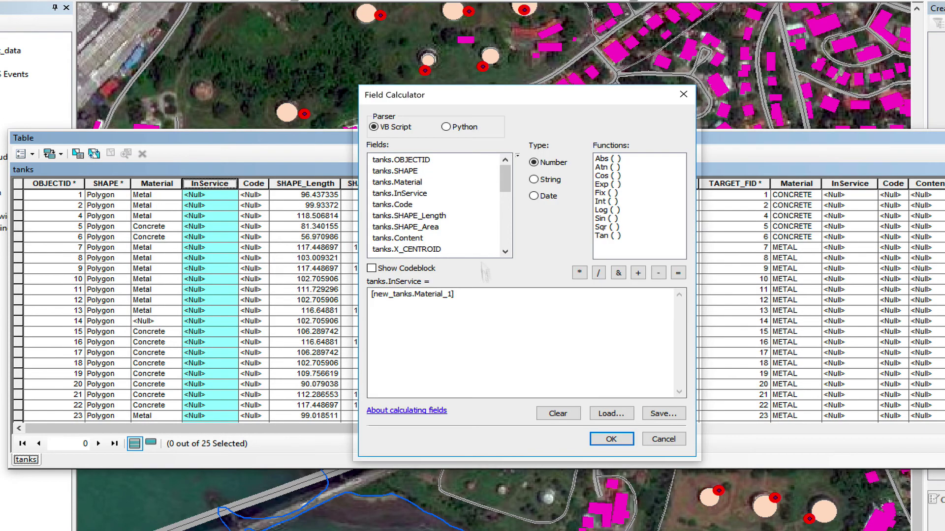
drag(504, 177, 506, 214)
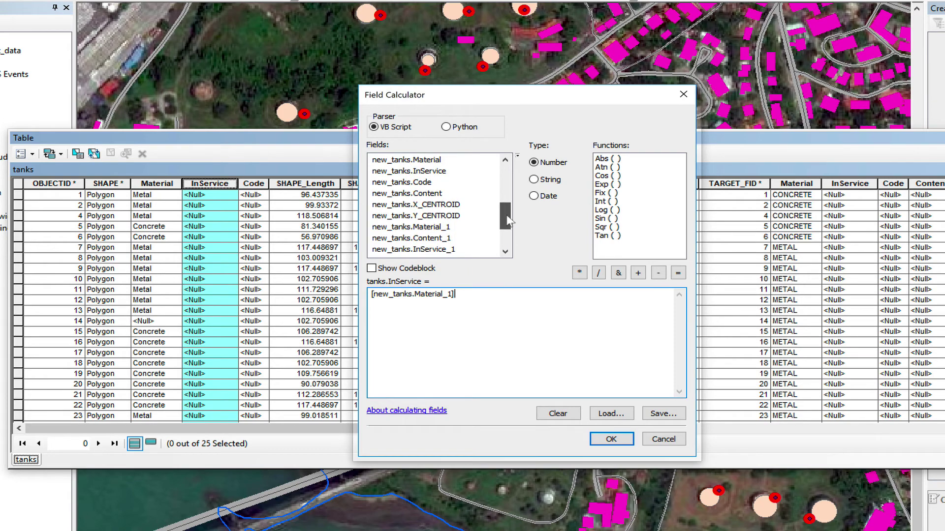
double_click(433, 250)
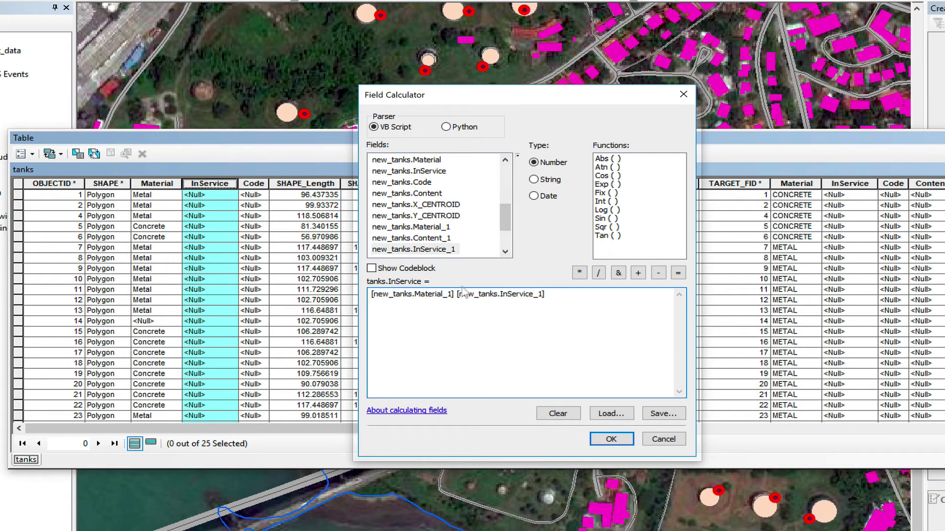
drag(455, 293, 309, 287)
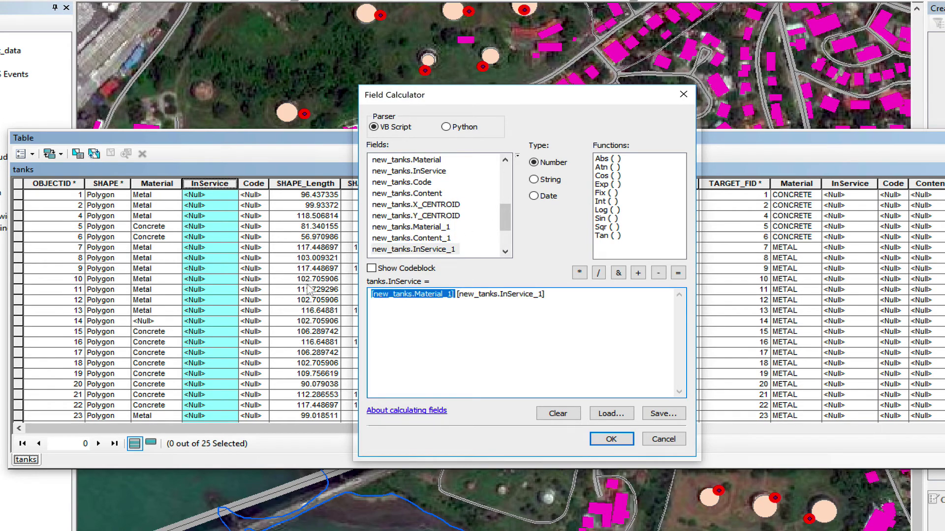
key(Delete)
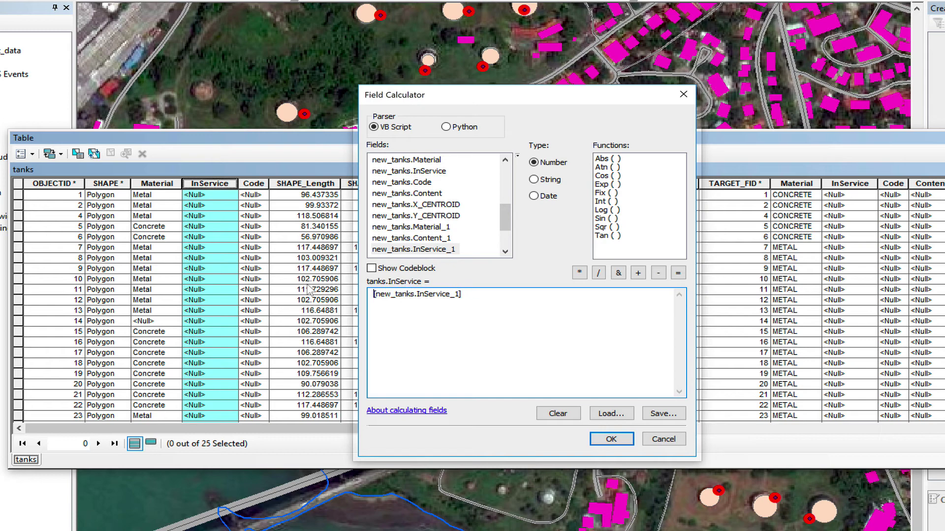
key(Delete)
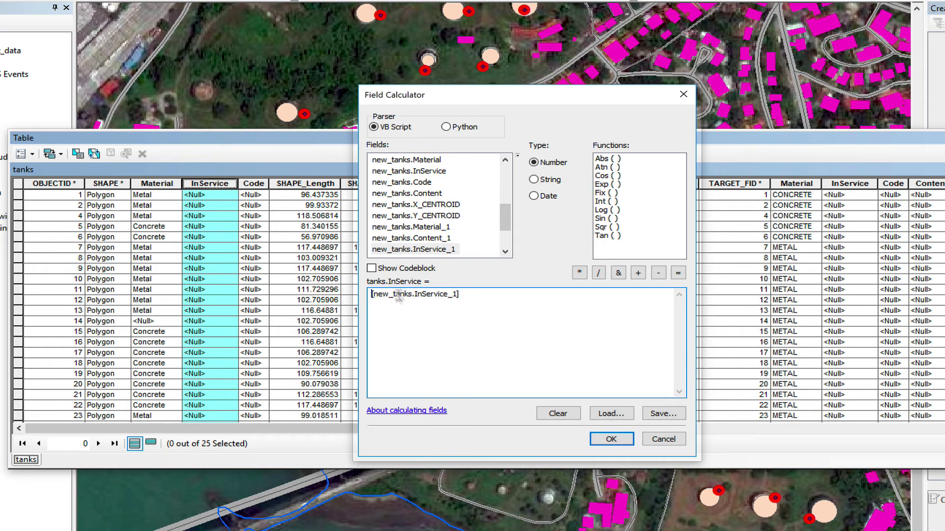
click(611, 439)
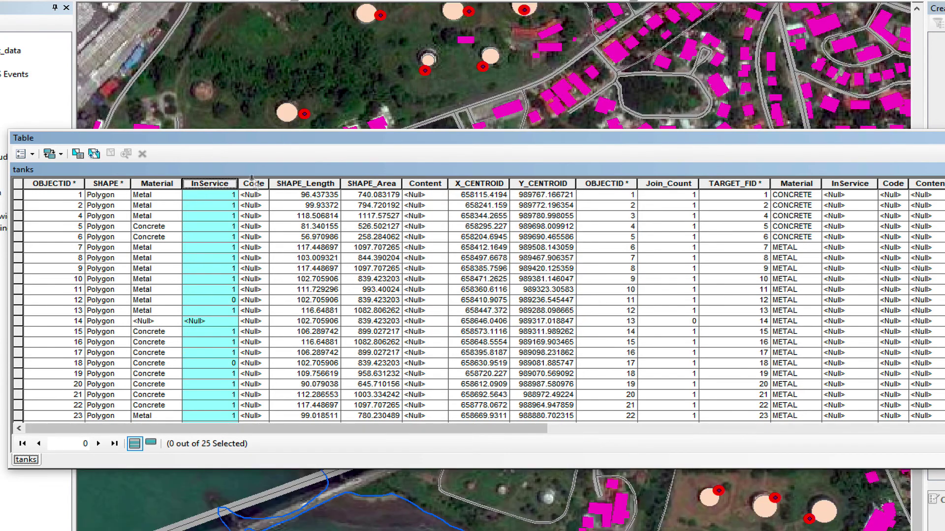
Calculate Content as [new_tanks.Content_1], giving values like Bunker, Kerosene, Diesel and Marine Diesel.
click(422, 185)
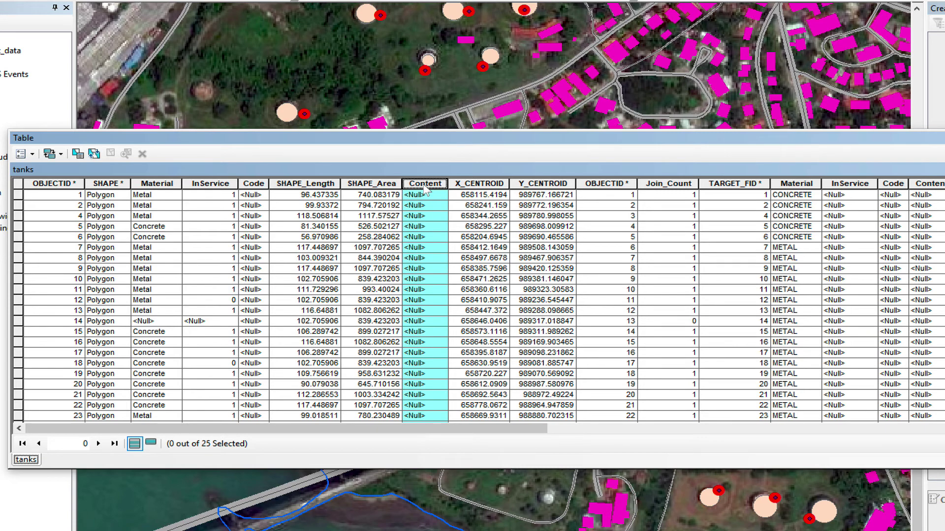
right_click(424, 189)
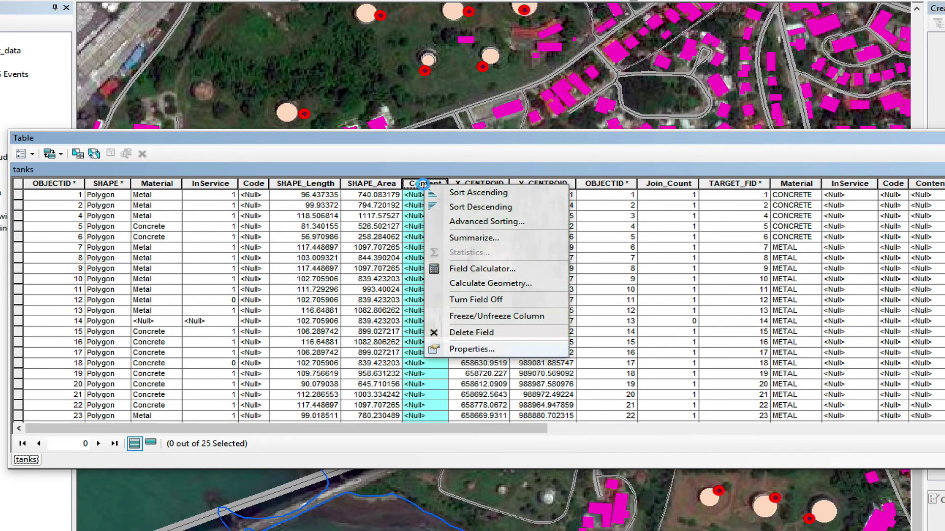
click(476, 269)
drag(476, 296, 308, 290)
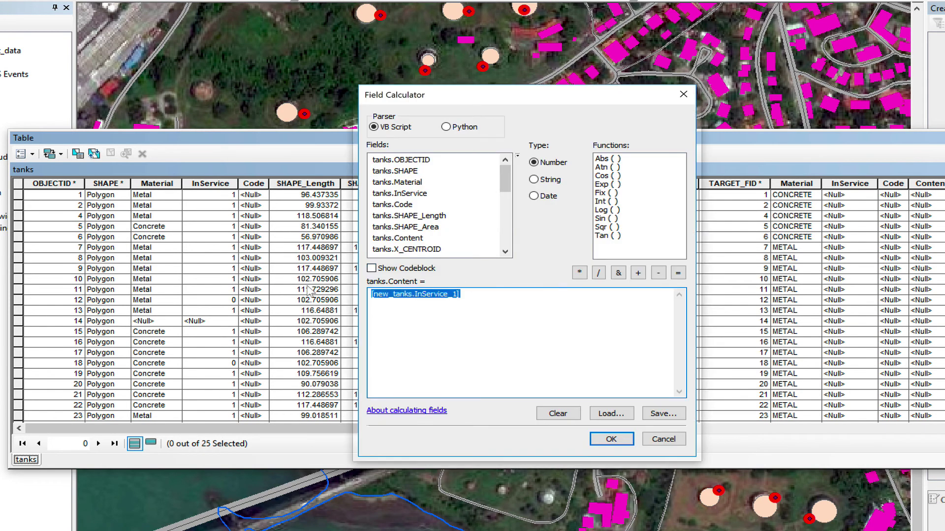
key(Delete)
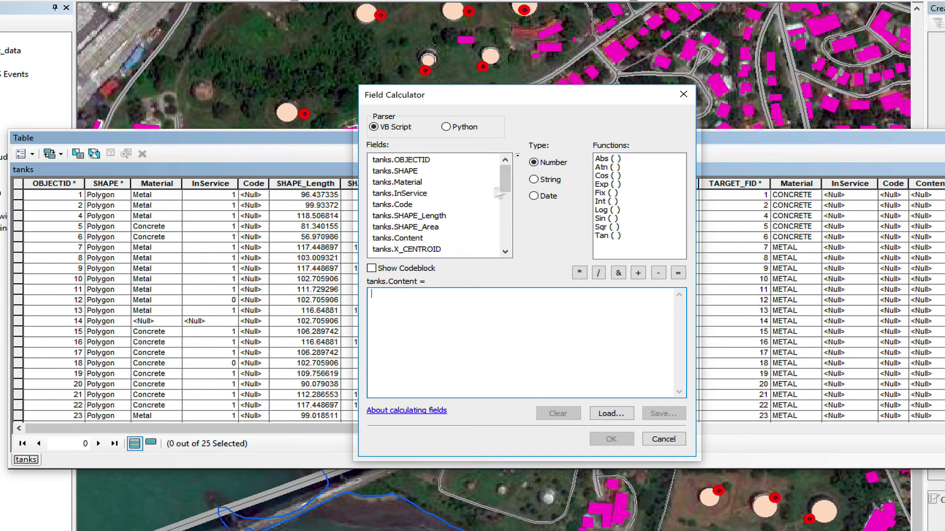
drag(496, 189, 511, 228)
double_click(428, 238)
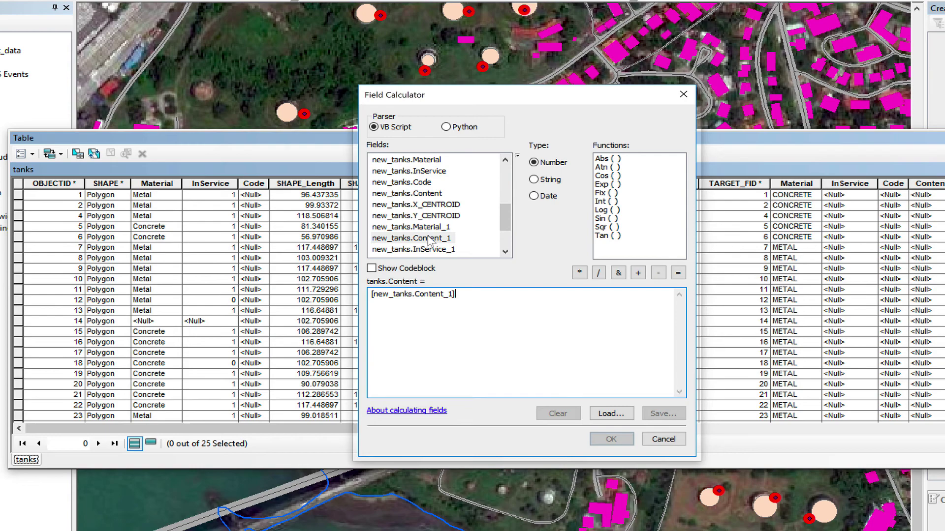
click(611, 439)
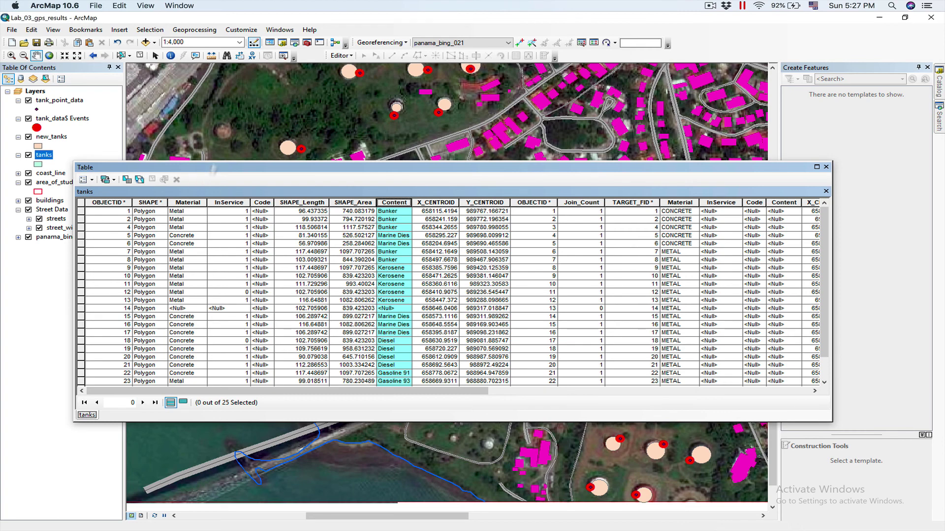
Remove all joins from the tanks layer through Joins and Relates.
right_click(44, 157)
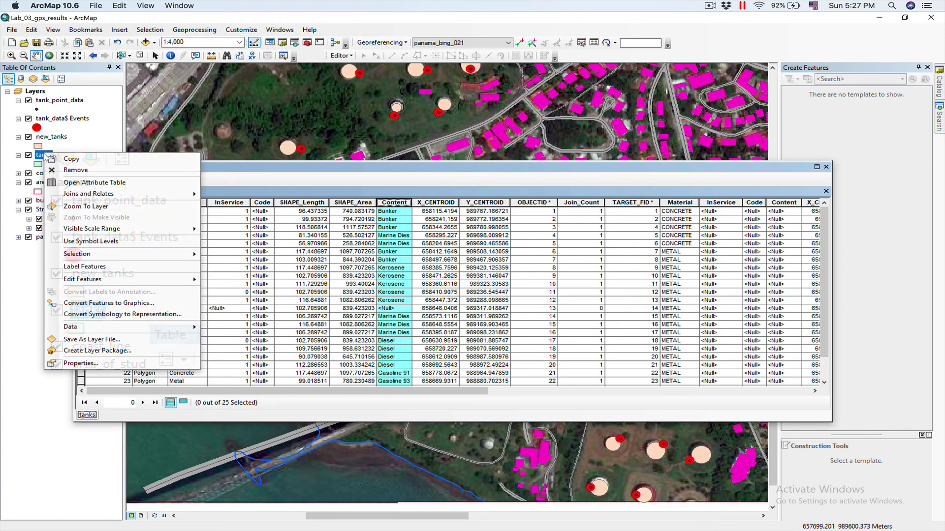
mouse_move(99, 194)
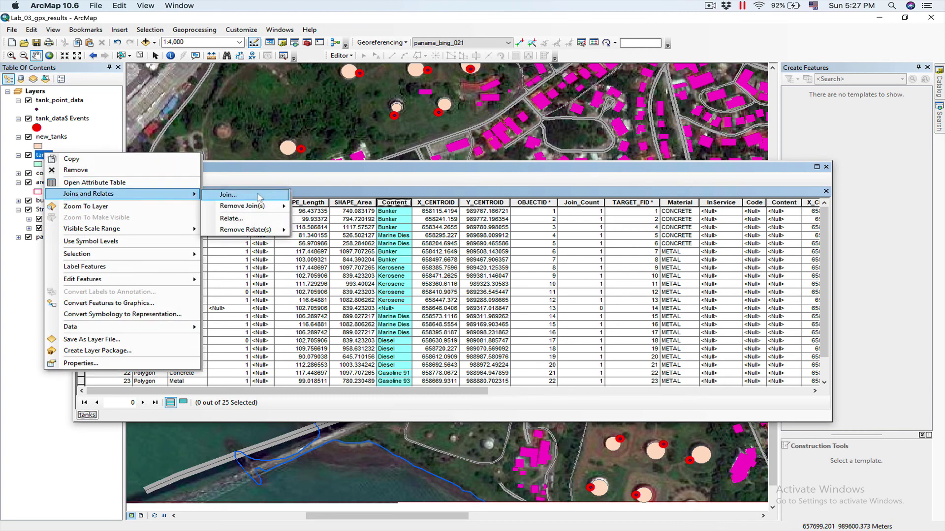
mouse_move(259, 207)
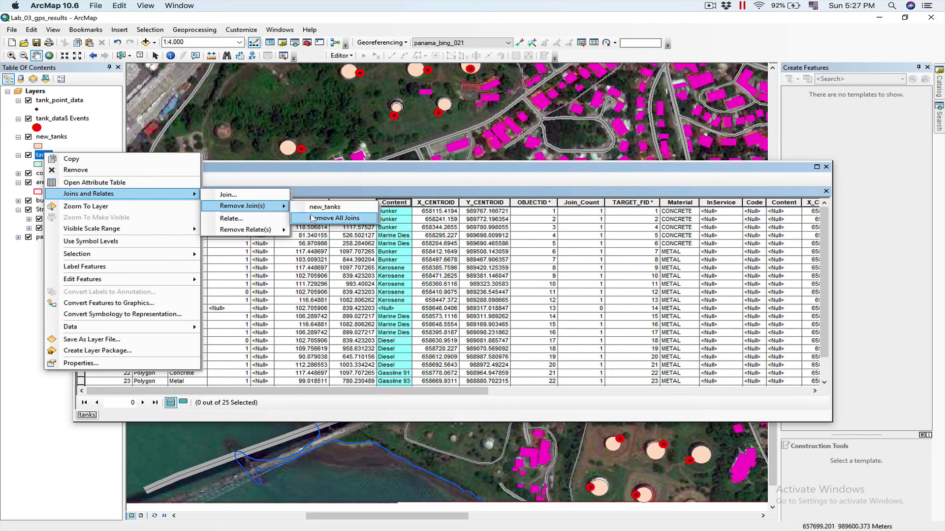
click(311, 218)
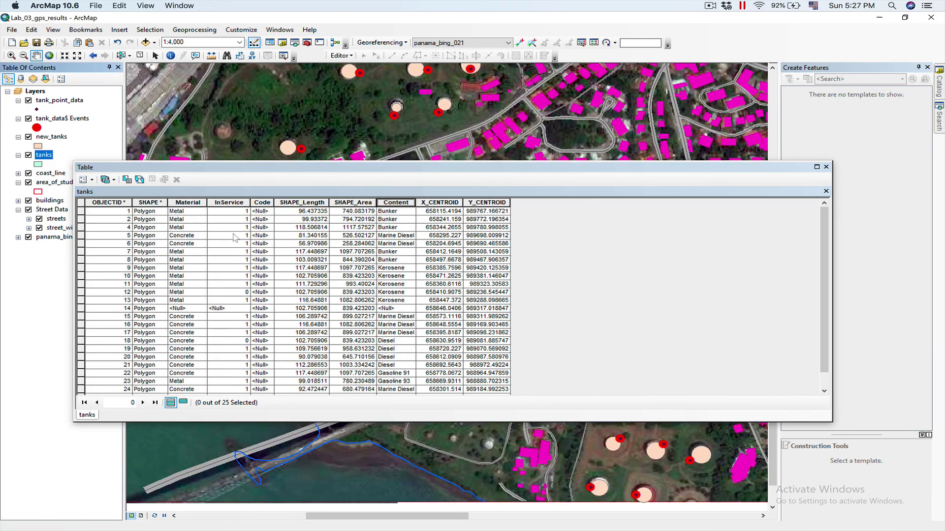